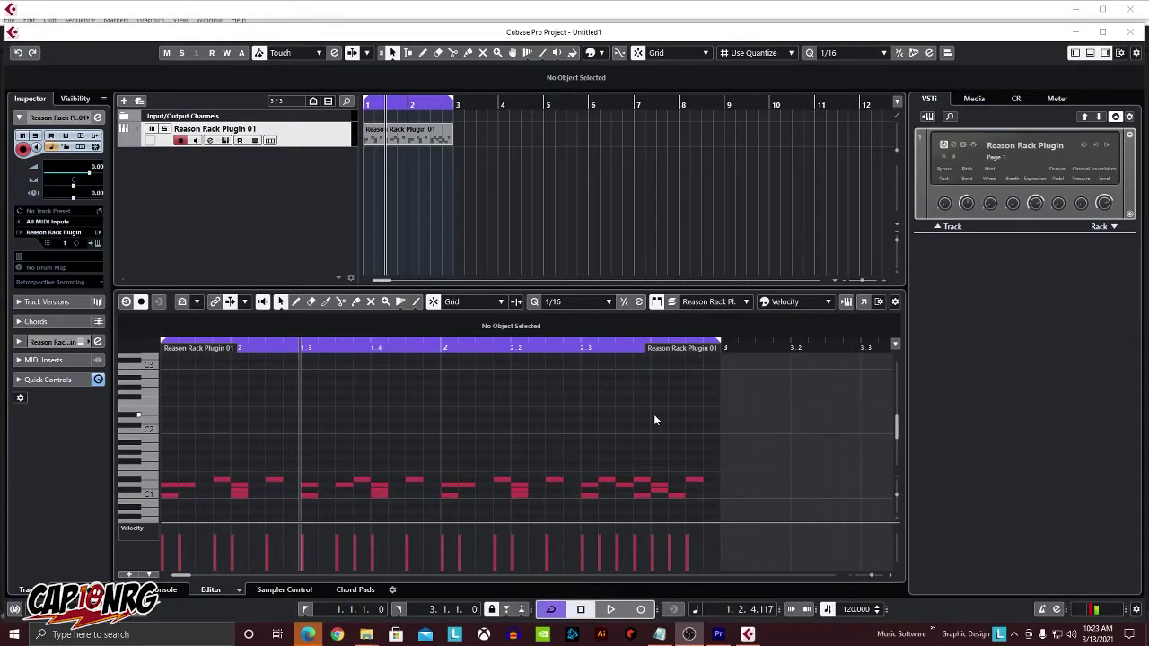
- Load the Deep House kit in the Reason Rack Plugin's Kong Drum Designer and close the plugin window
{"action": "left_click", "coordinate": [225, 141]}
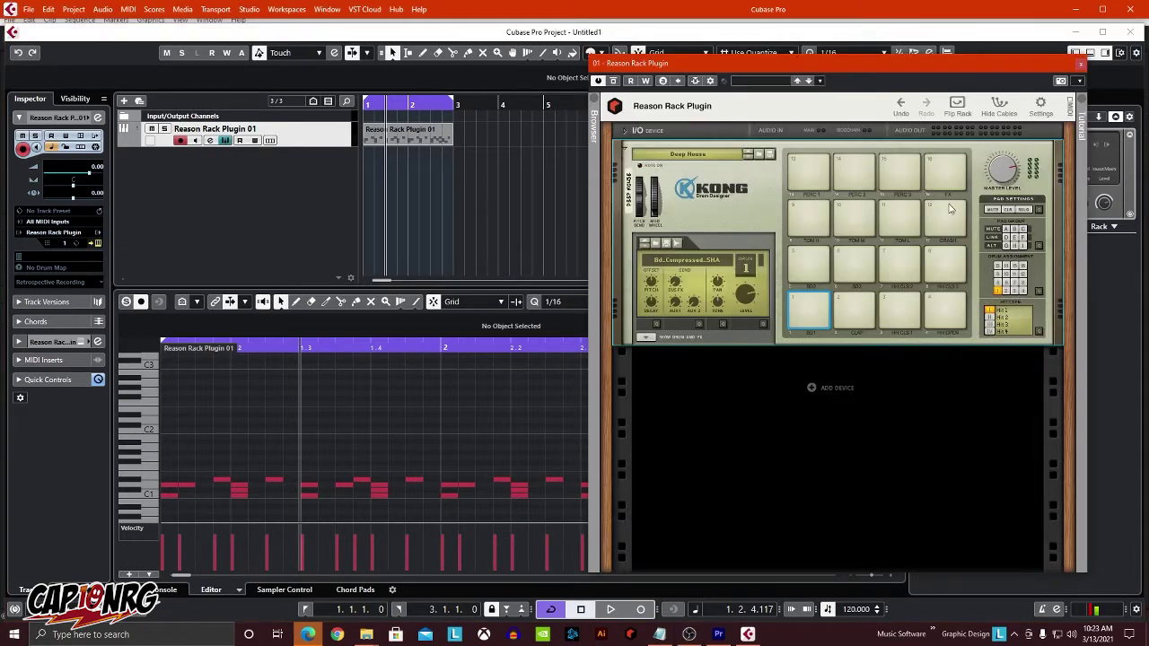
{"action": "left_click", "coordinate": [718, 159]}
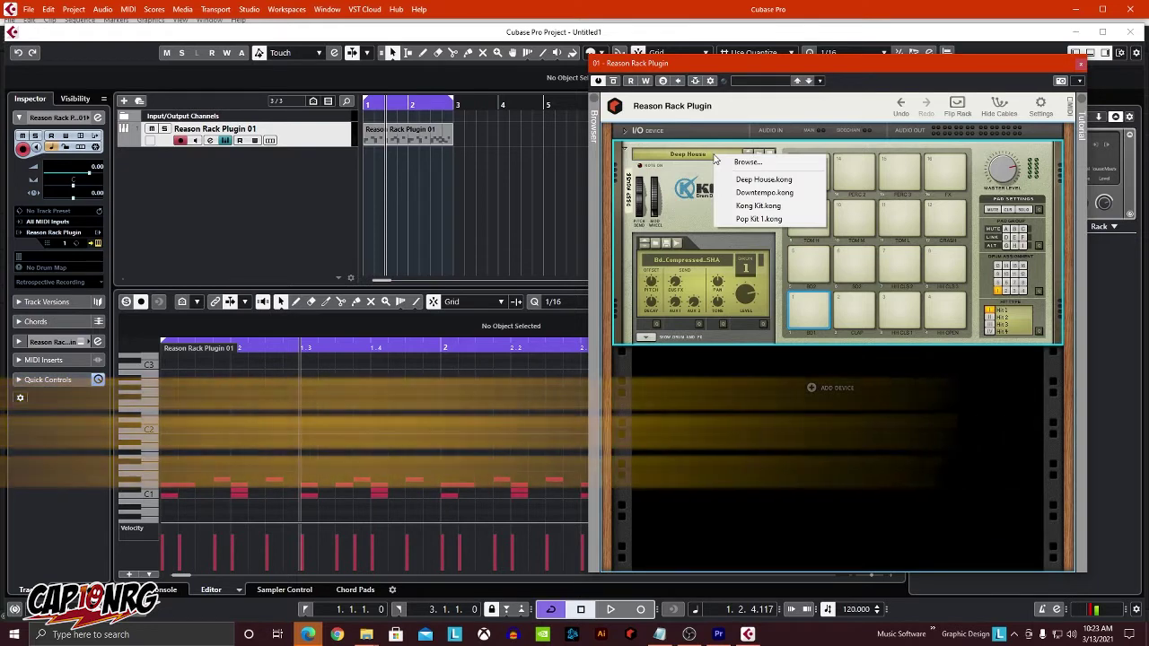
{"action": "left_click", "coordinate": [763, 179]}
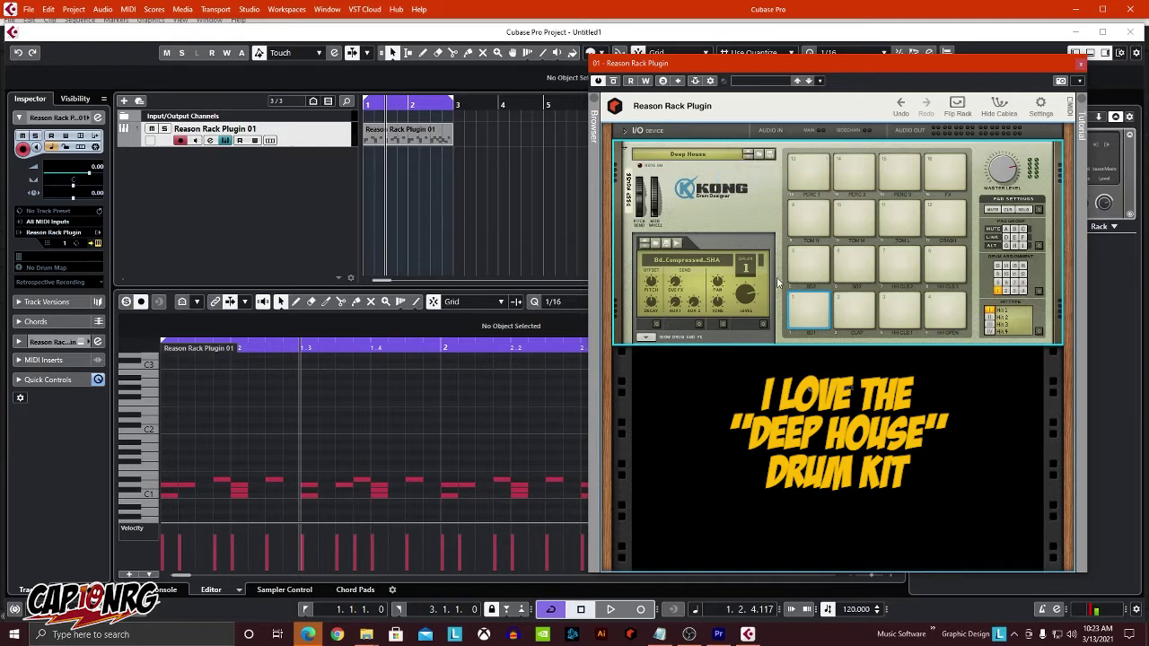
{"action": "left_click_drag", "start_coordinate": [769, 61], "coordinate": [824, 42]}
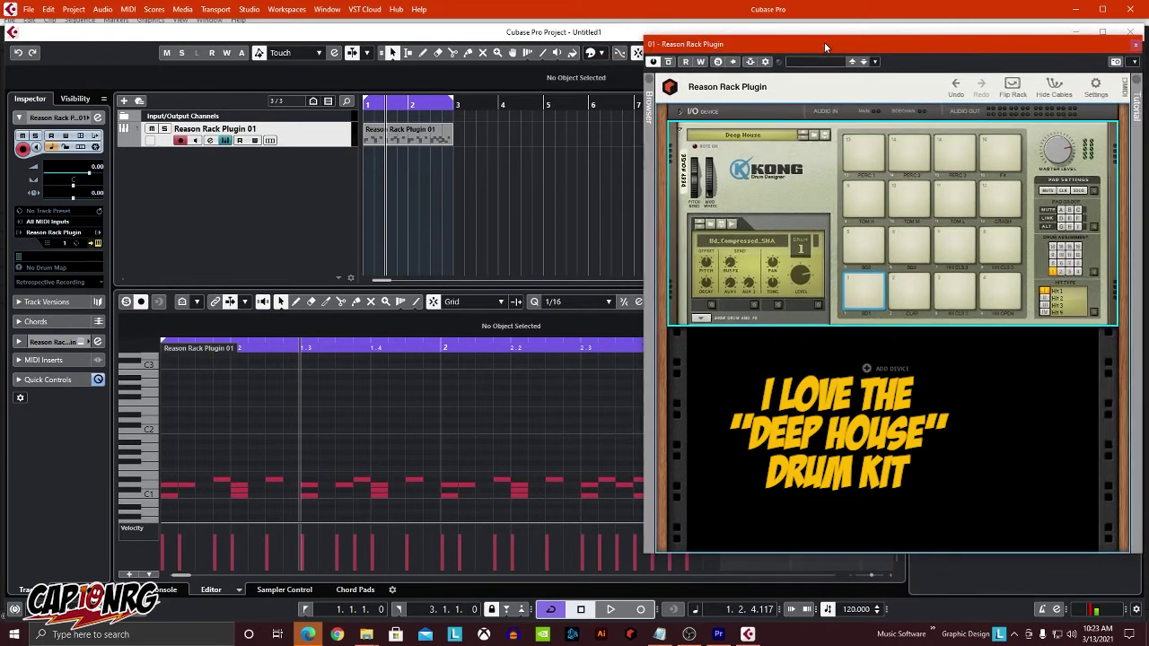
{"action": "left_click", "coordinate": [1134, 44]}
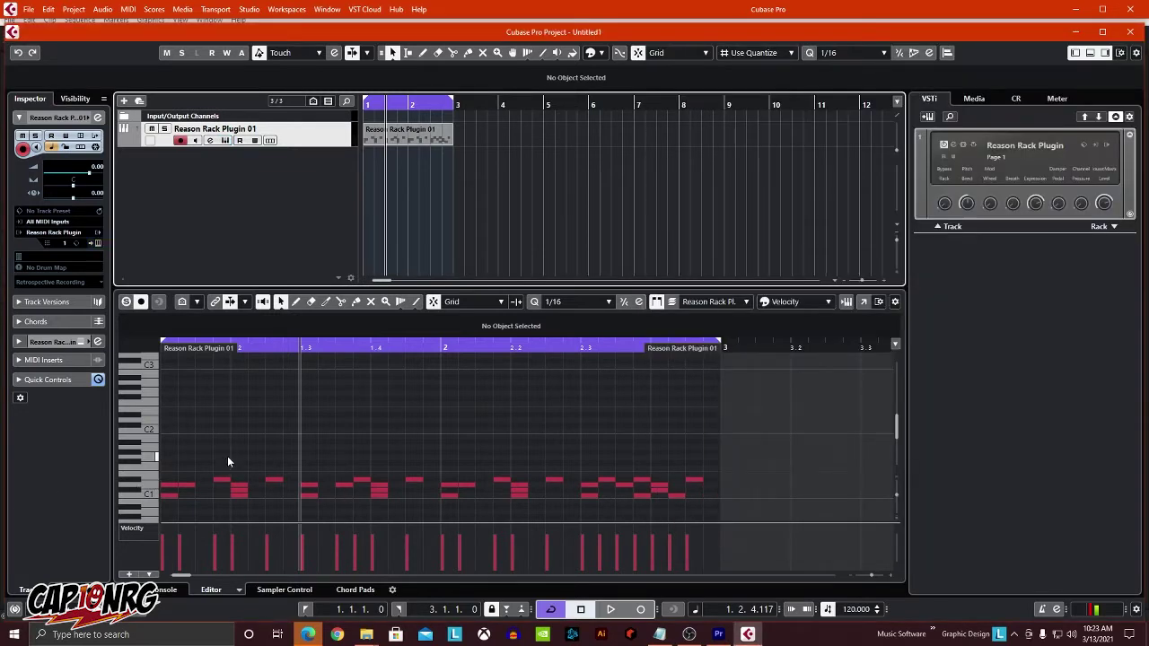
- Play the two-bar drum loop to hear all the drum sounds together, and stop playback
{"action": "key", "text": "space"}
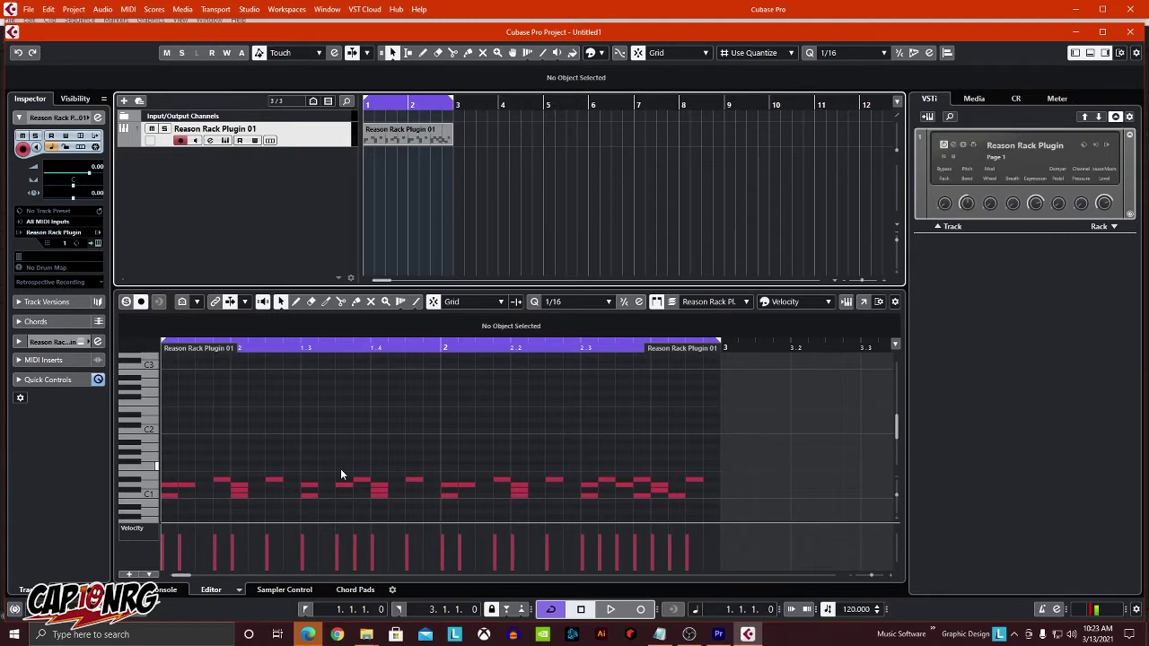
{"action": "key", "text": "space"}
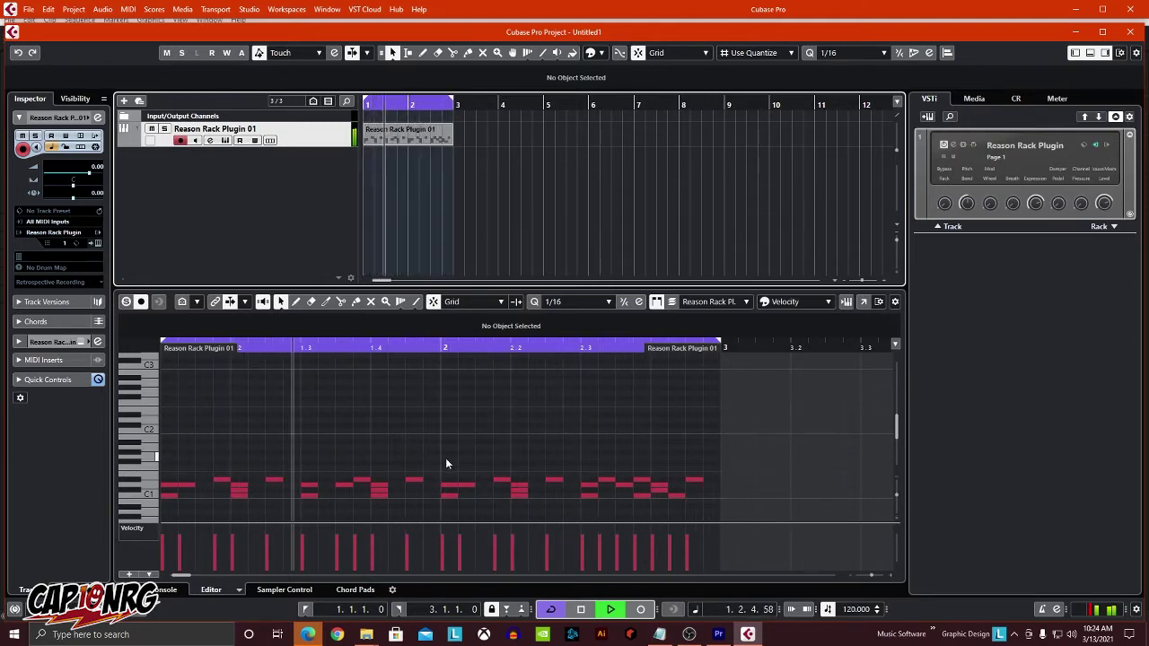
{"action": "key", "text": "space"}
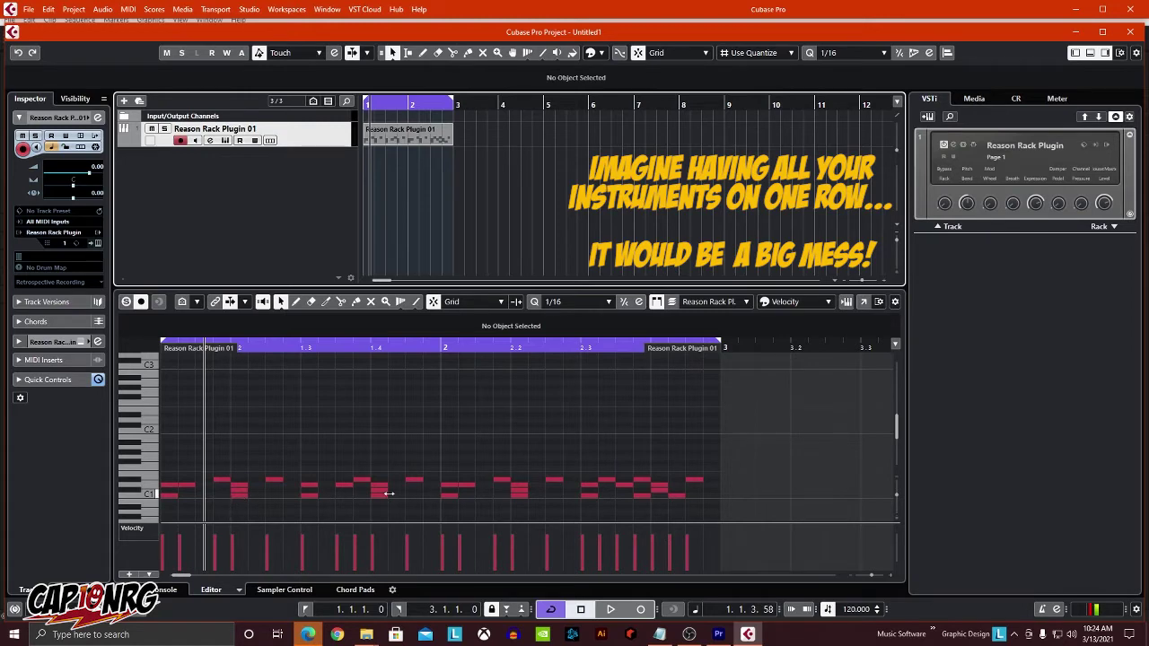
- Audition the individual drum sounds on the piano keys from C1 upward in the key editor
{"action": "left_click", "coordinate": [154, 497]}
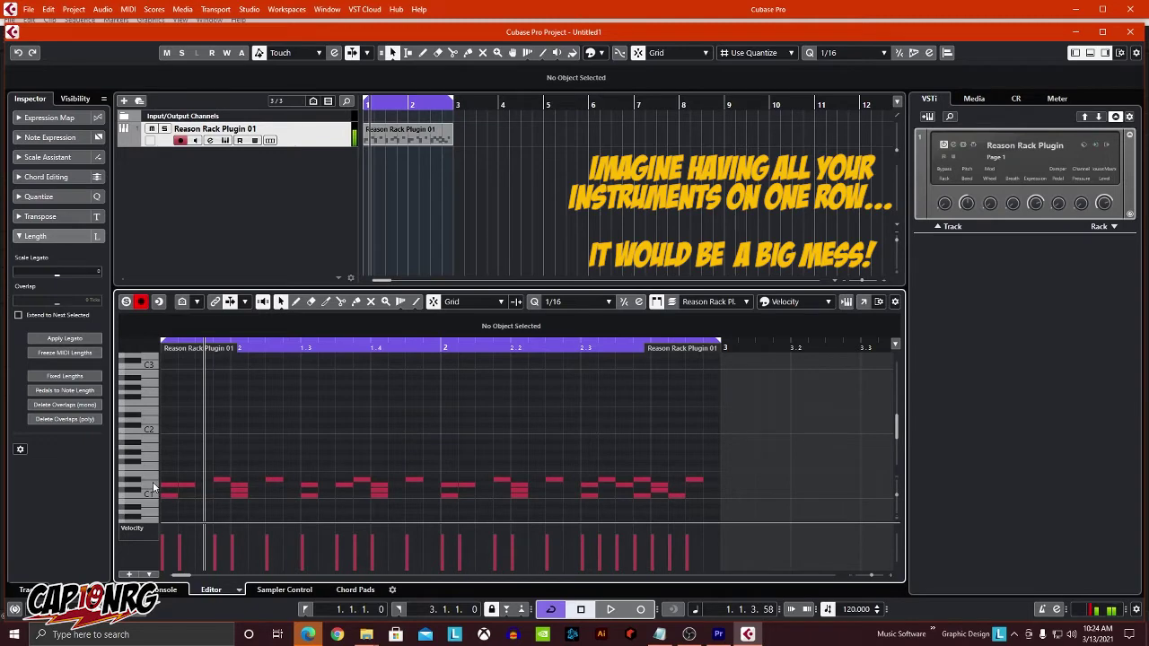
{"action": "left_click", "coordinate": [132, 486]}
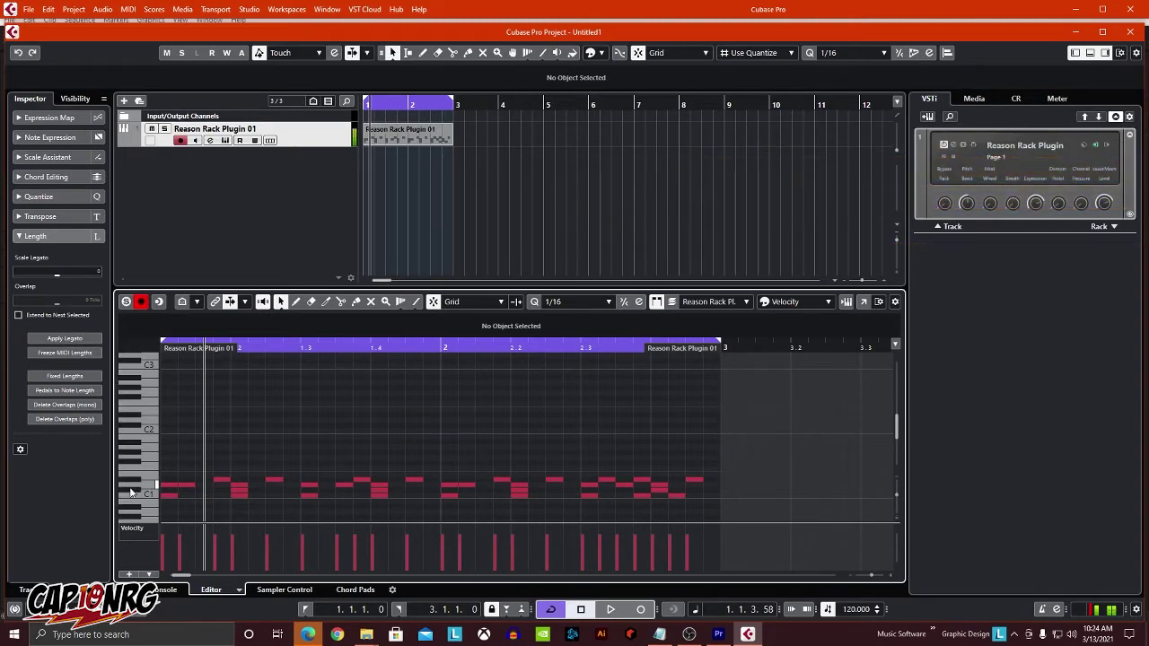
{"action": "left_click", "coordinate": [140, 490]}
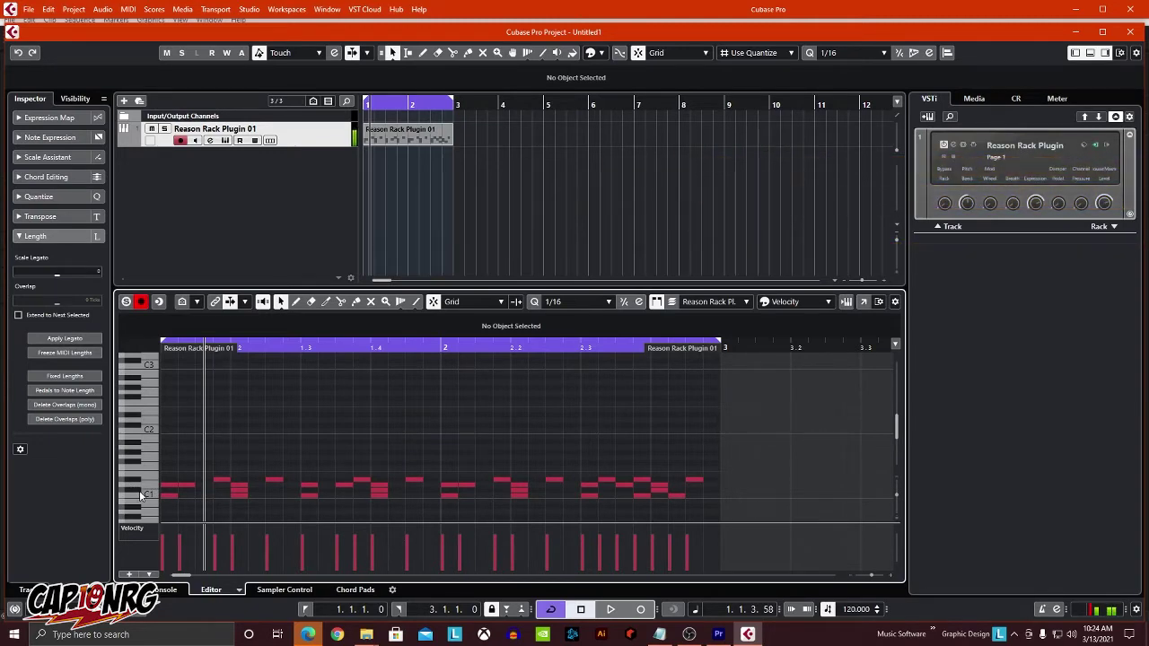
{"action": "left_click", "coordinate": [151, 475]}
{"action": "left_click", "coordinate": [138, 482]}
{"action": "left_click", "coordinate": [135, 478]}
{"action": "left_click", "coordinate": [158, 474]}
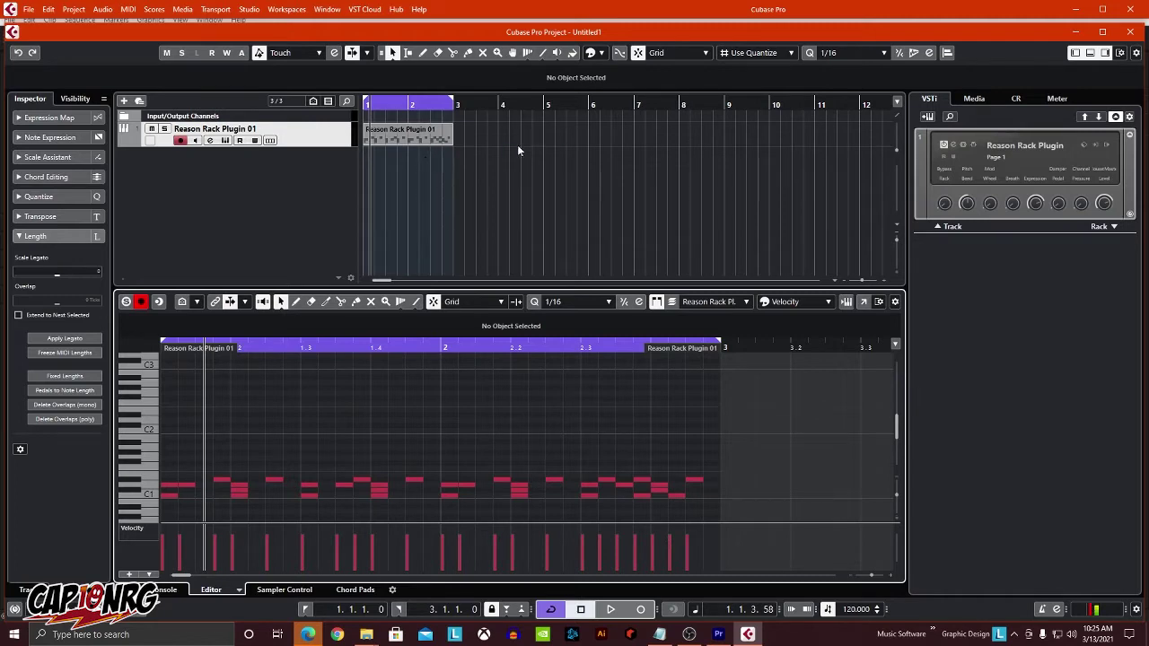
- Dissolve the Reason Rack Plugin 01 MIDI part into separate pitches, with Dissolve to Lanes enabled
{"action": "left_click", "coordinate": [417, 141]}
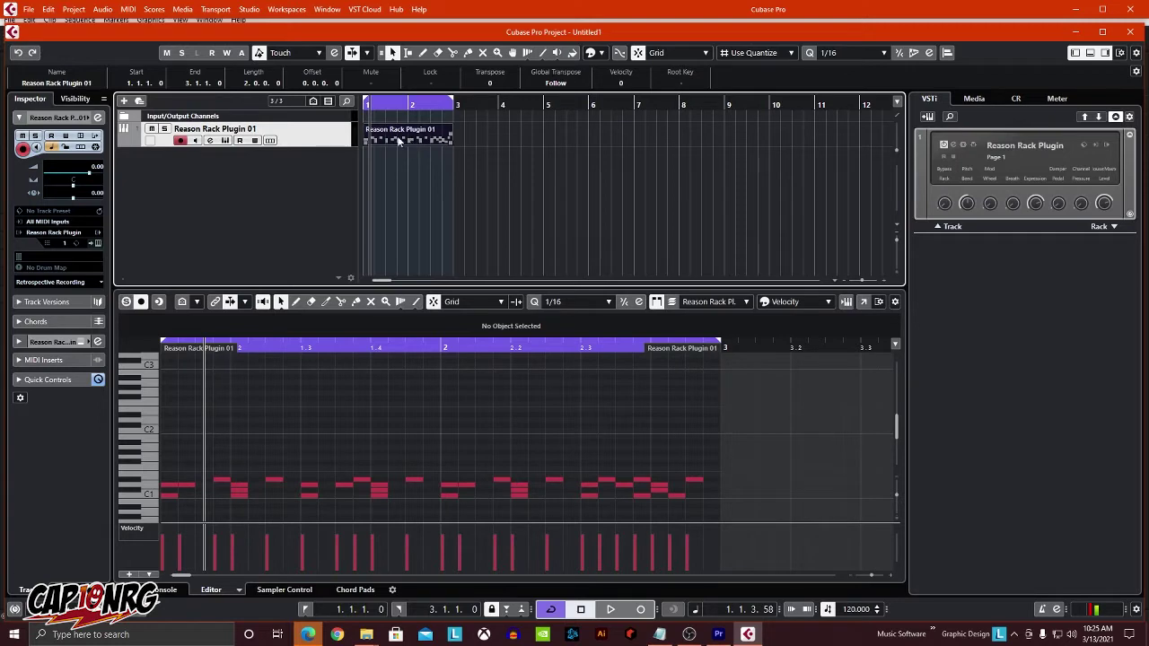
{"action": "left_click", "coordinate": [128, 9]}
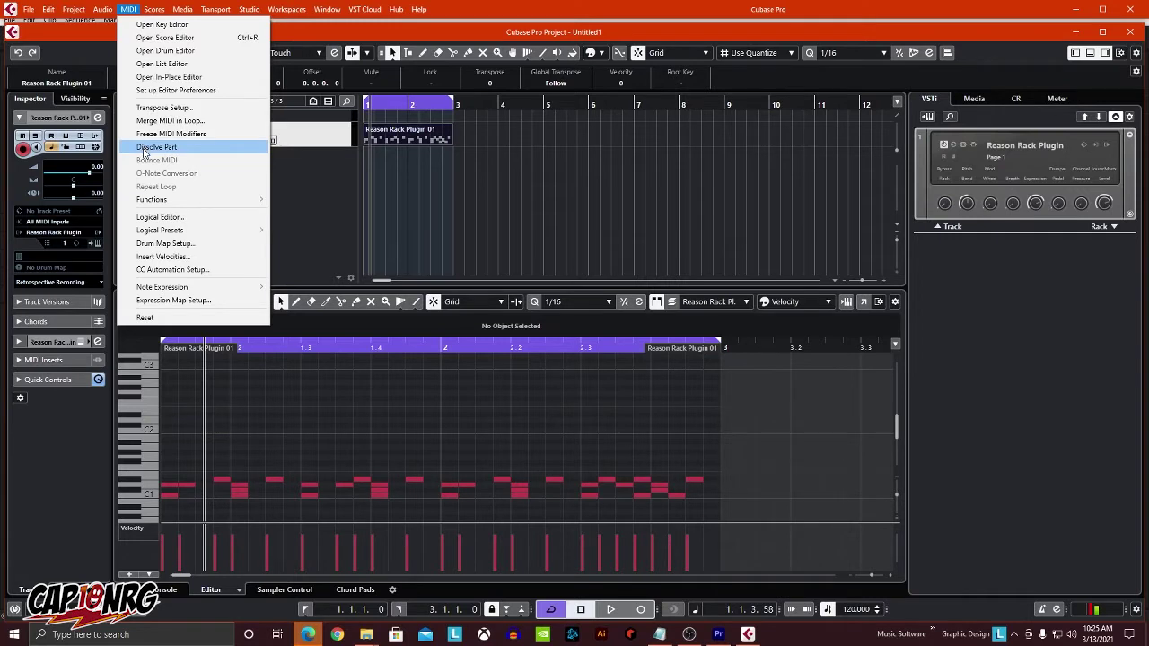
{"action": "left_click", "coordinate": [143, 147]}
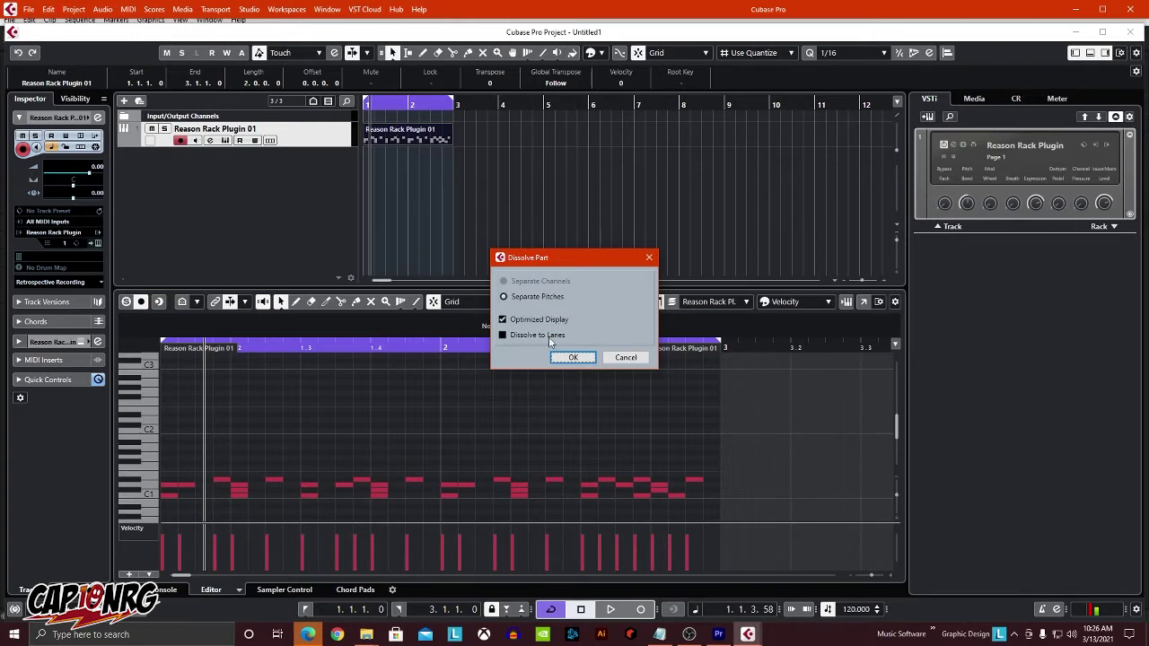
{"action": "left_click", "coordinate": [541, 341]}
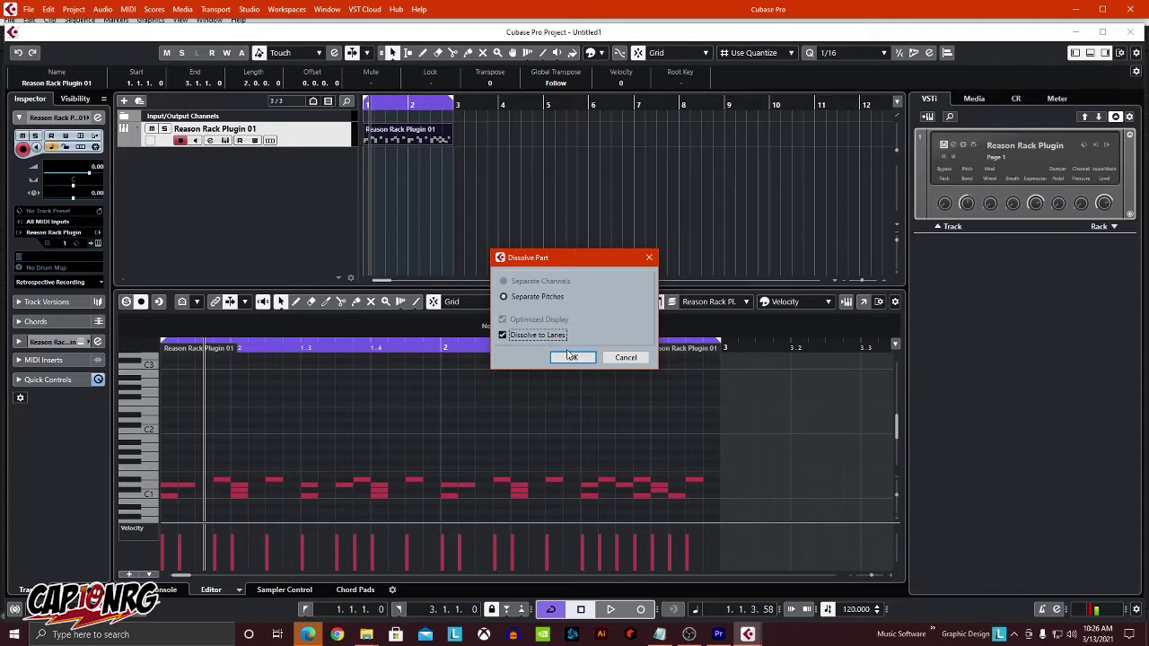
{"action": "left_click", "coordinate": [571, 357]}
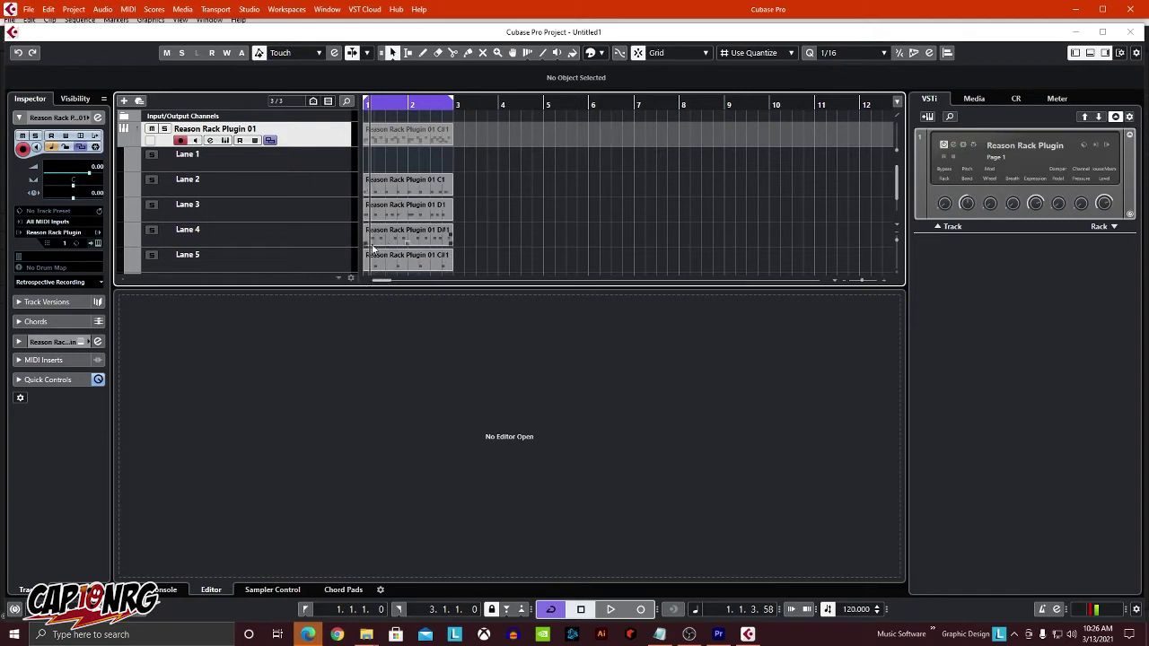
{"action": "left_click", "coordinate": [186, 256]}
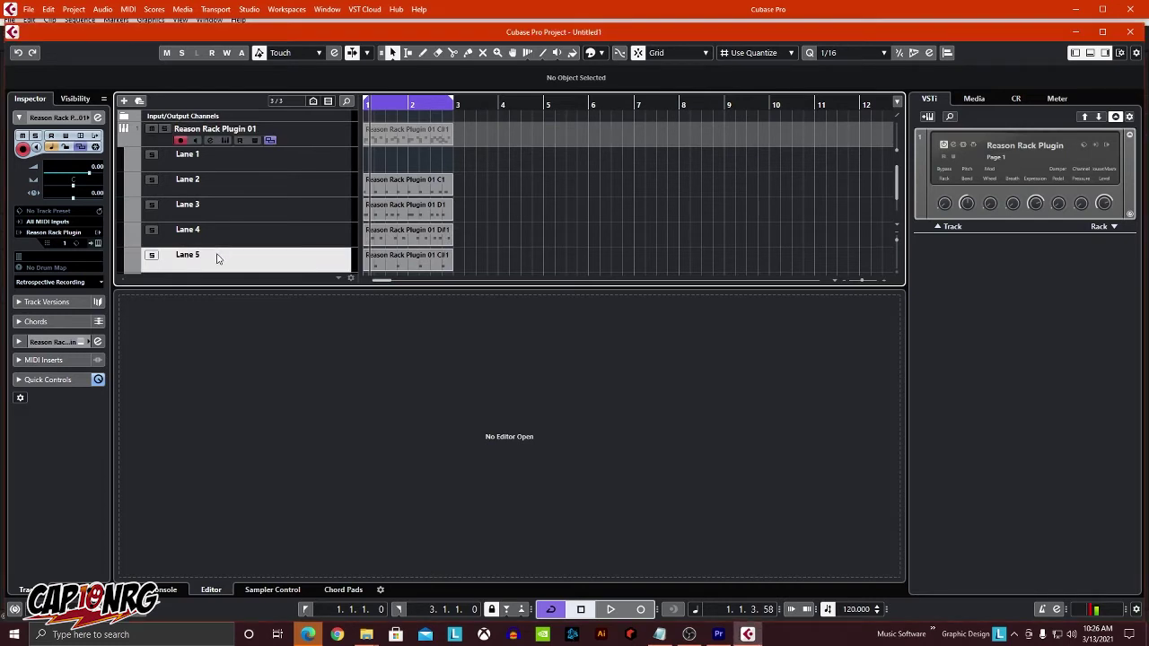
{"action": "right_click", "coordinate": [218, 256]}
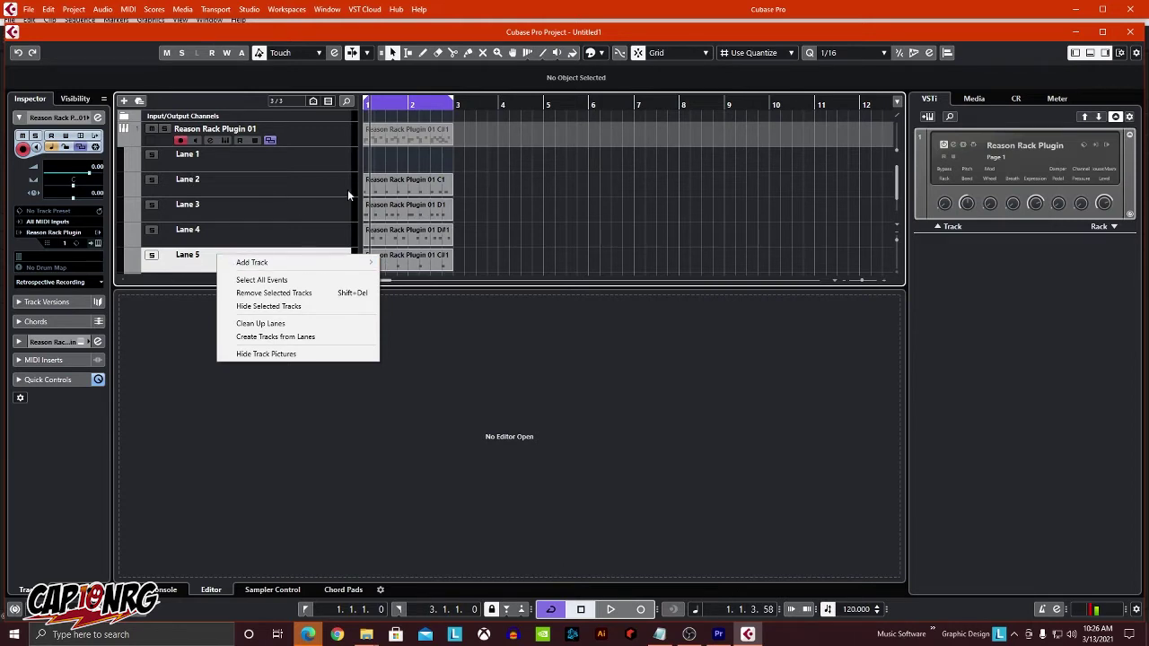
{"action": "left_click", "coordinate": [433, 263]}
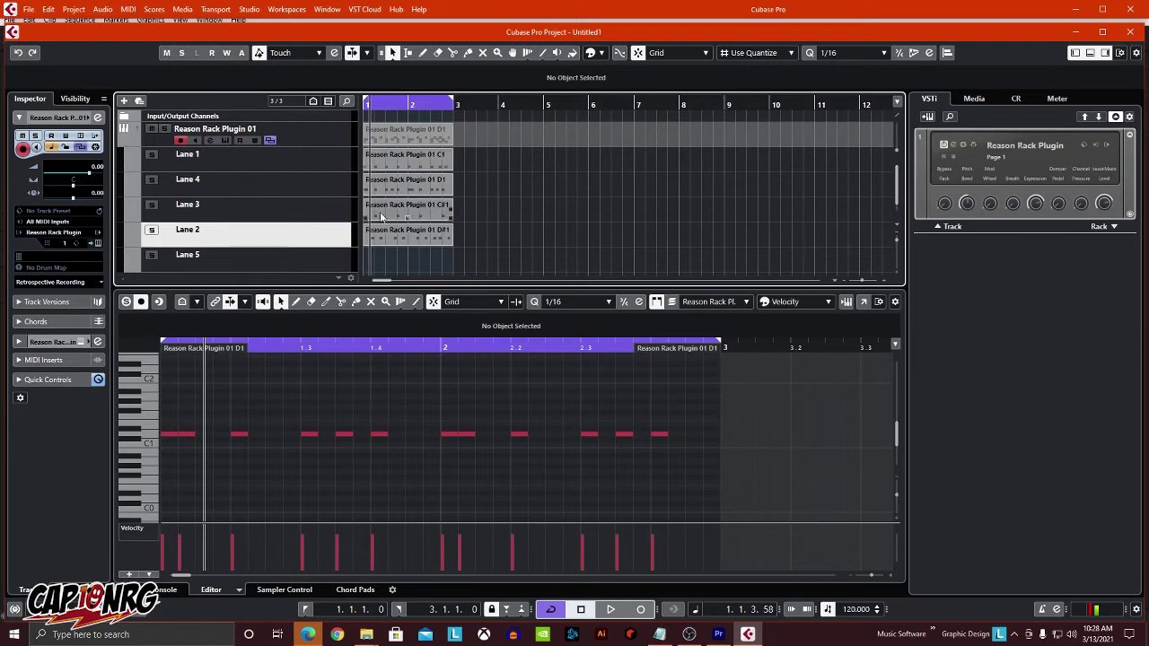
- Select the drum parts on all four filled lanes and repeat them once so the copies span bars 3 to 5
{"action": "left_click_drag", "start_coordinate": [524, 171], "coordinate": [486, 210]}
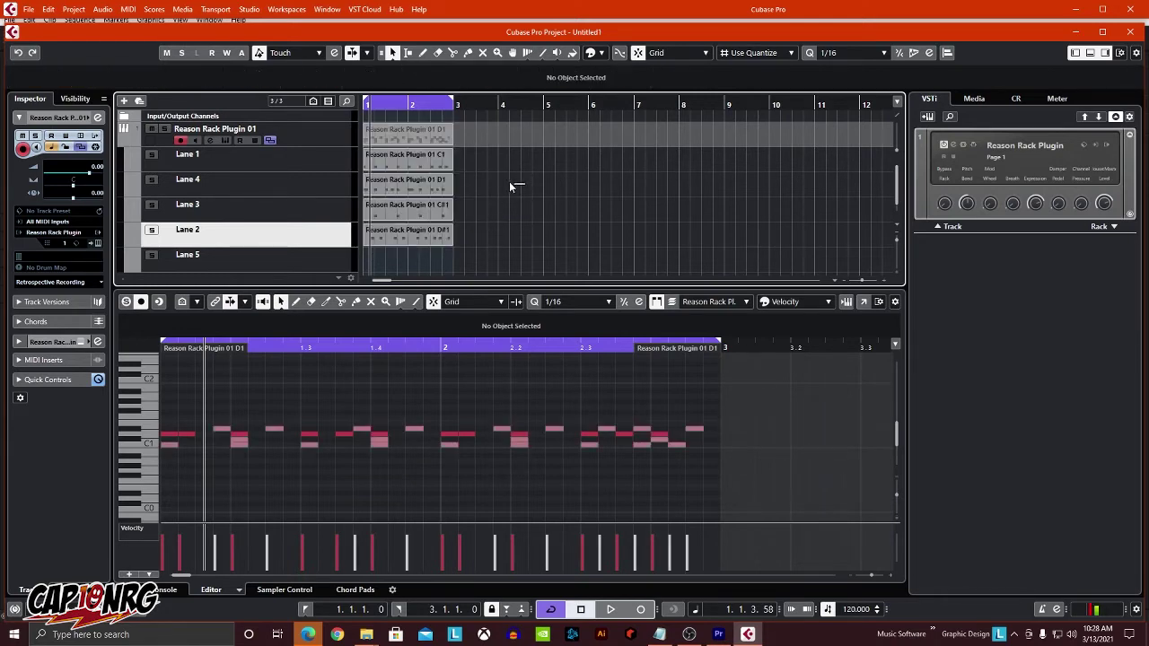
{"action": "left_click_drag", "start_coordinate": [484, 163], "coordinate": [379, 231]}
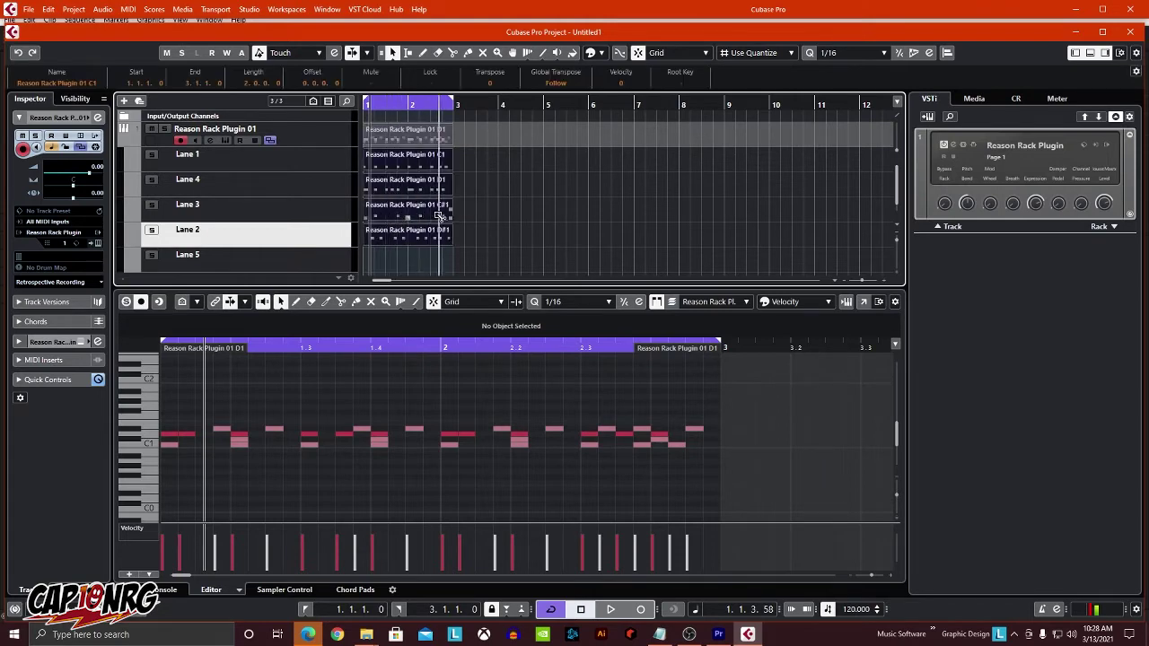
{"action": "left_click_drag", "start_coordinate": [453, 216], "coordinate": [521, 186]}
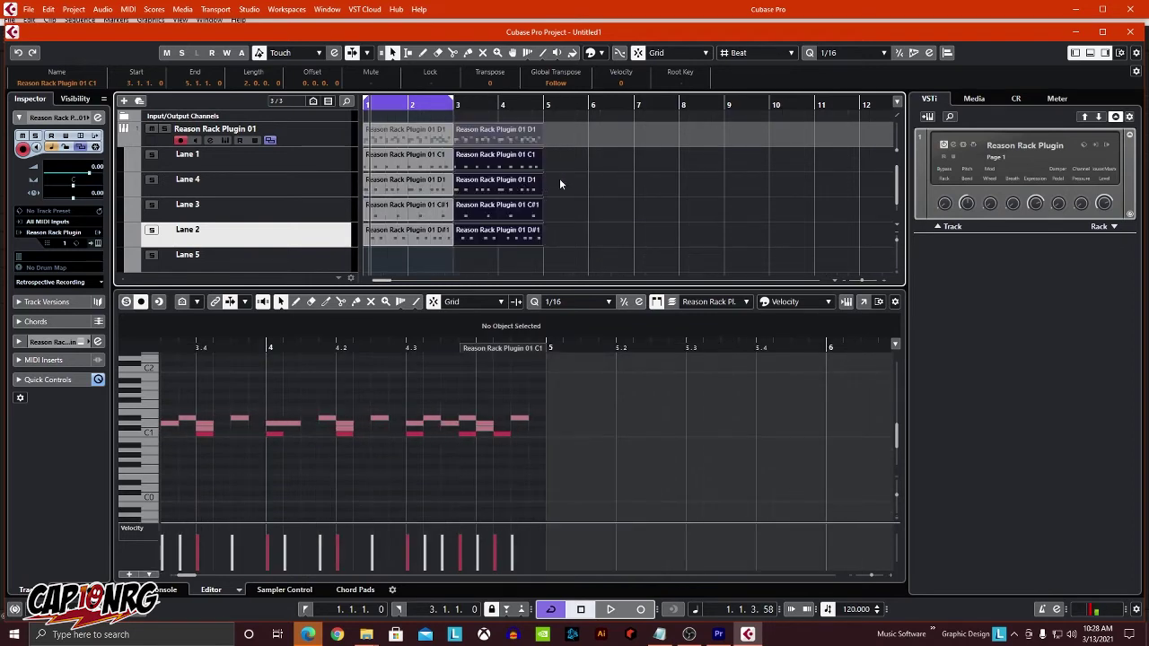
{"action": "left_click", "coordinate": [559, 178]}
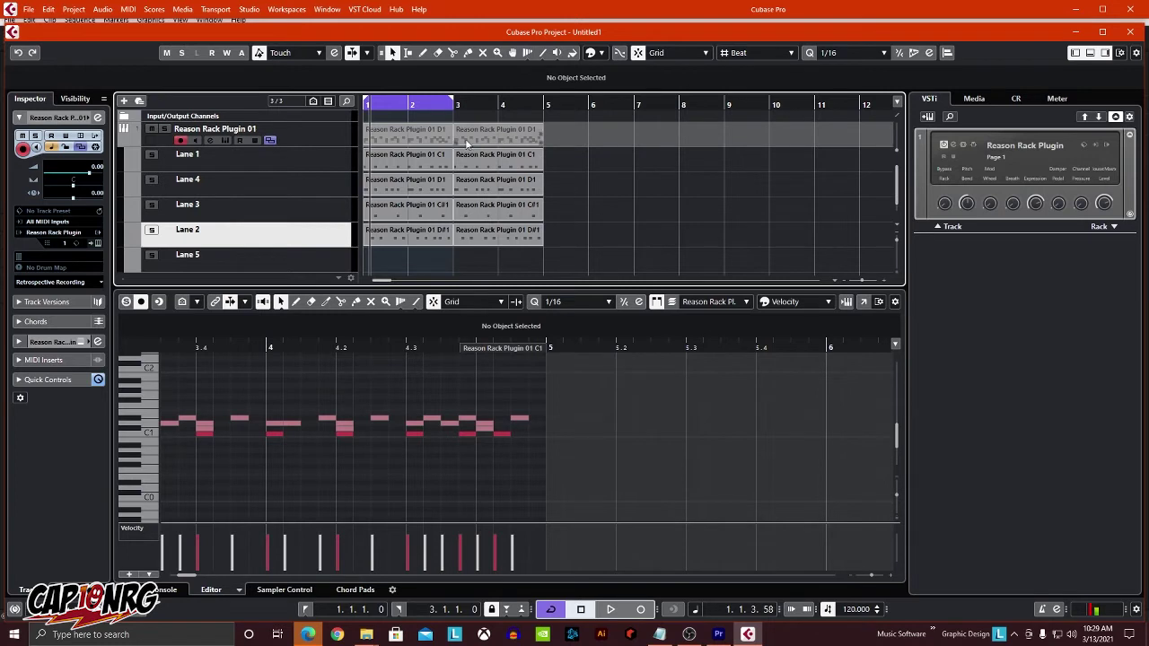
- Move the second C1 part on Lane 1 from bar 3 to bar 7
{"action": "left_click", "coordinate": [493, 147]}
{"action": "left_click_drag", "start_coordinate": [489, 152], "coordinate": [670, 155]}
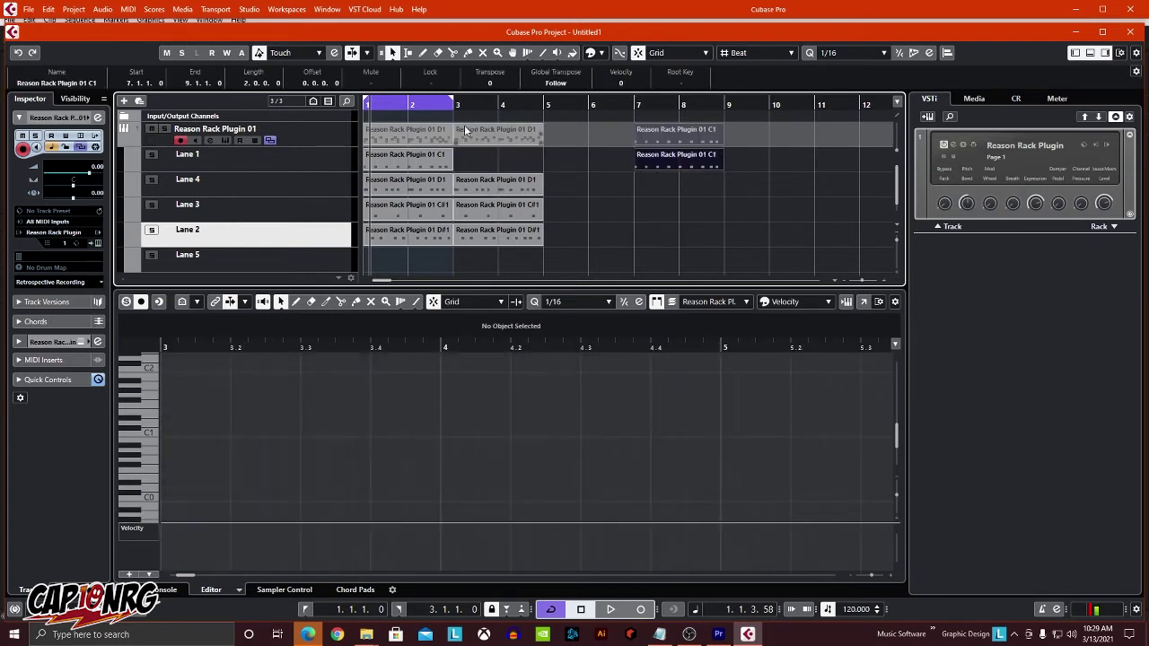
- Extend the cycle range to bar 5 and play the loop with the track unmuted, without the second Lane 1 part
{"action": "left_click_drag", "start_coordinate": [455, 102], "coordinate": [545, 103]}
{"action": "left_click", "coordinate": [152, 128]}
{"action": "key", "text": "space"}
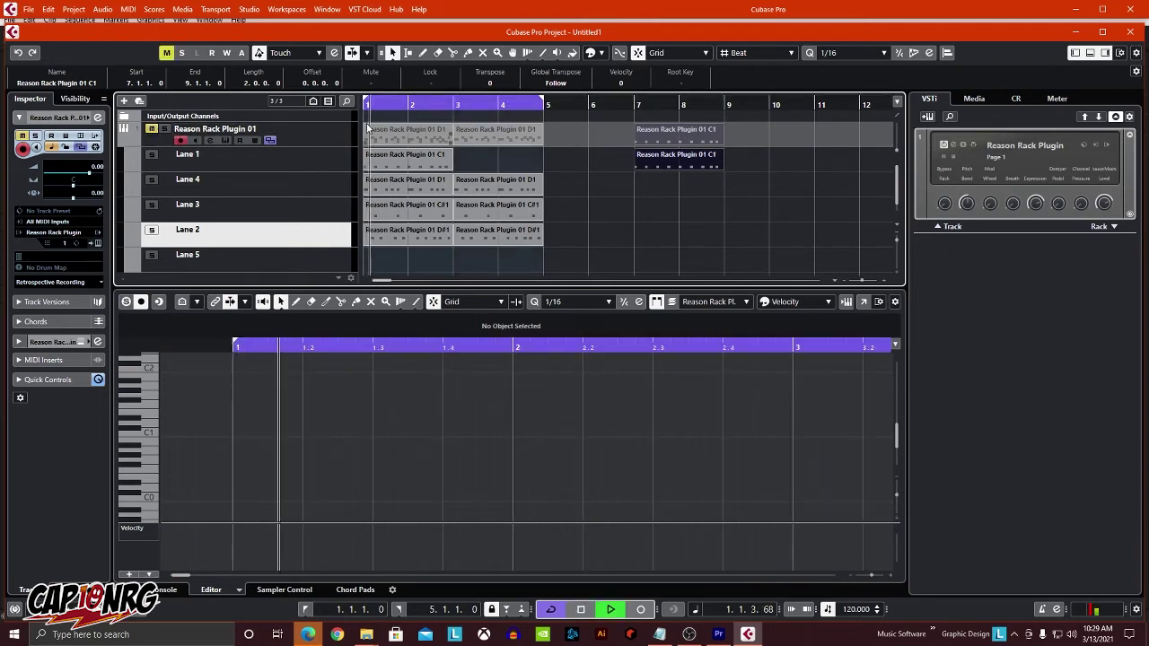
{"action": "left_click", "coordinate": [151, 129]}
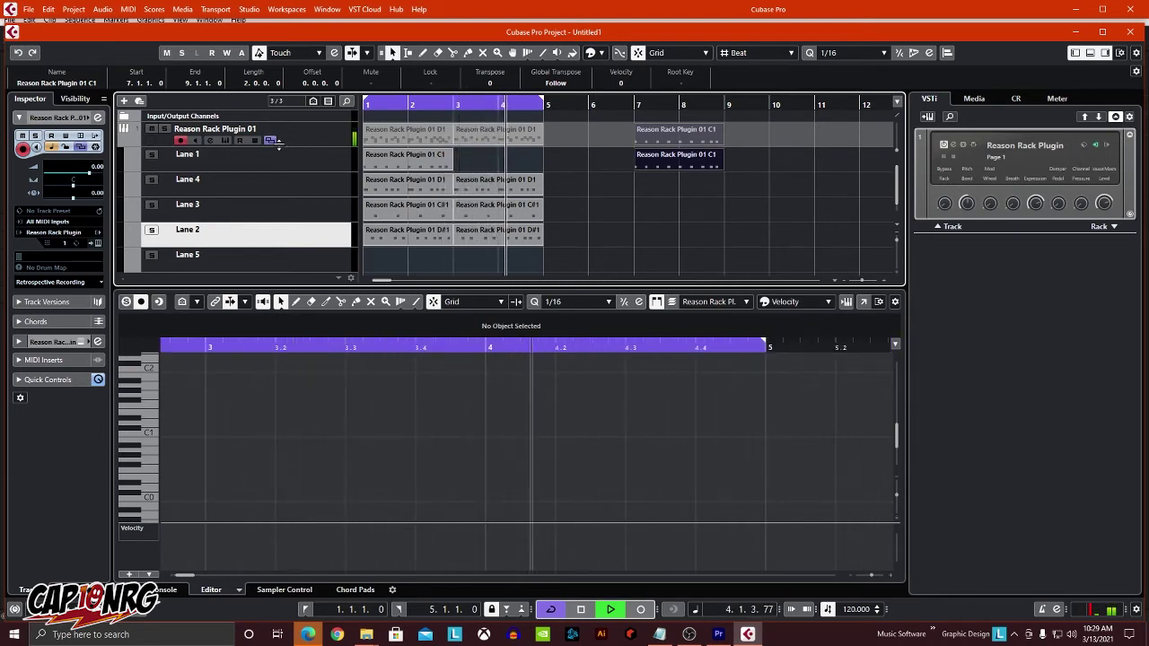
{"action": "key", "text": "space"}
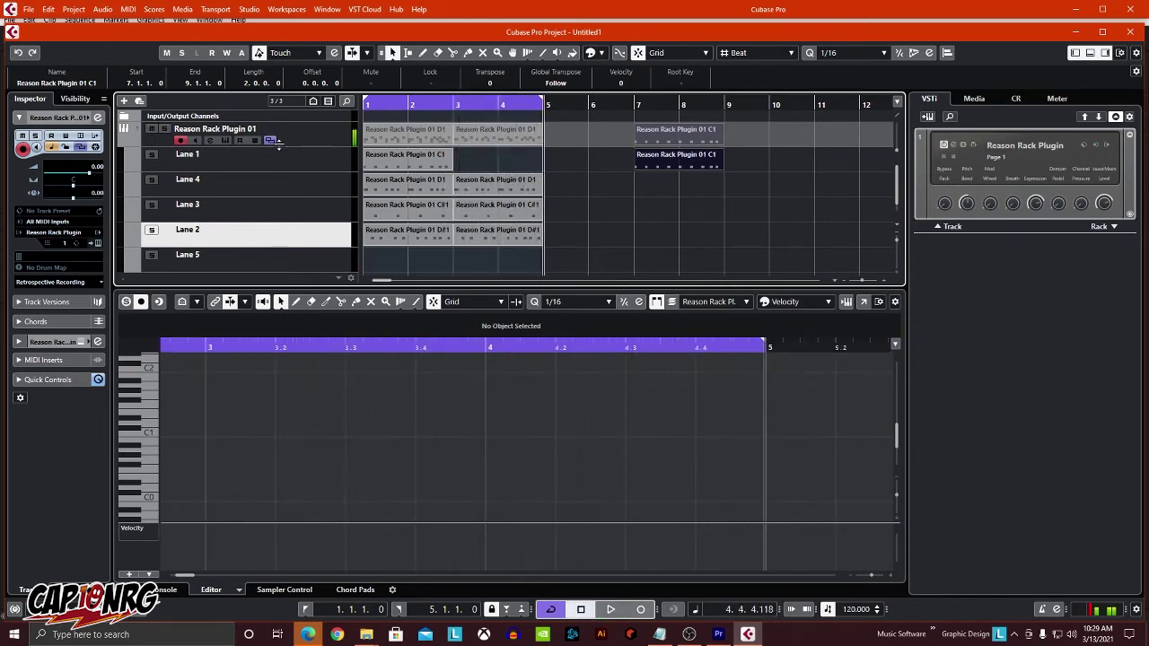
- Move the C1 part on Lane 1 from bar 7 back to bar 3
{"action": "left_click", "coordinate": [653, 178]}
{"action": "left_click", "coordinate": [658, 162]}
{"action": "left_click_drag", "start_coordinate": [659, 162], "coordinate": [485, 162]}
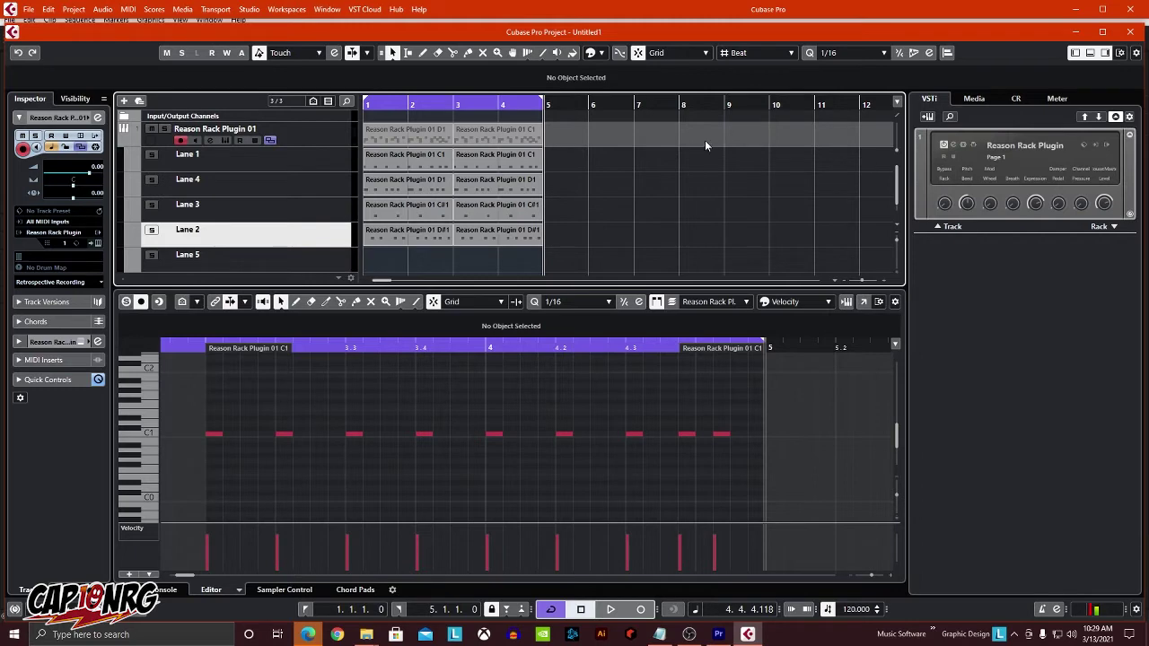
- Open the MixConsole and play the loop to examine the drum channel and stereo output levels
{"action": "left_click", "coordinate": [250, 9]}
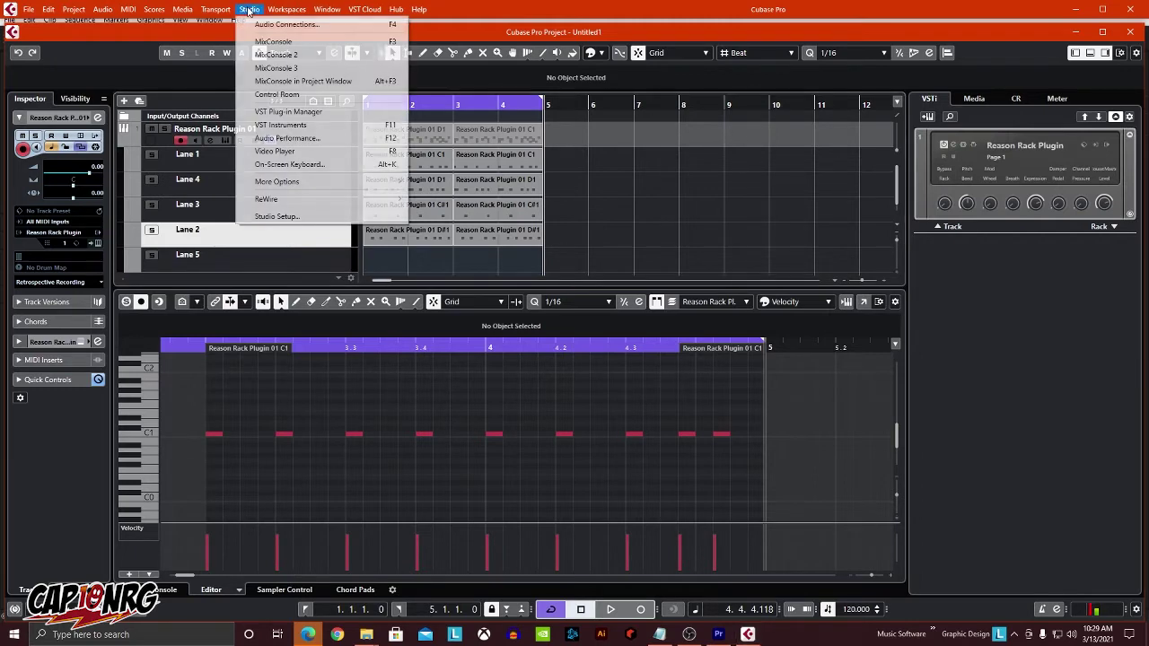
{"action": "left_click", "coordinate": [254, 42]}
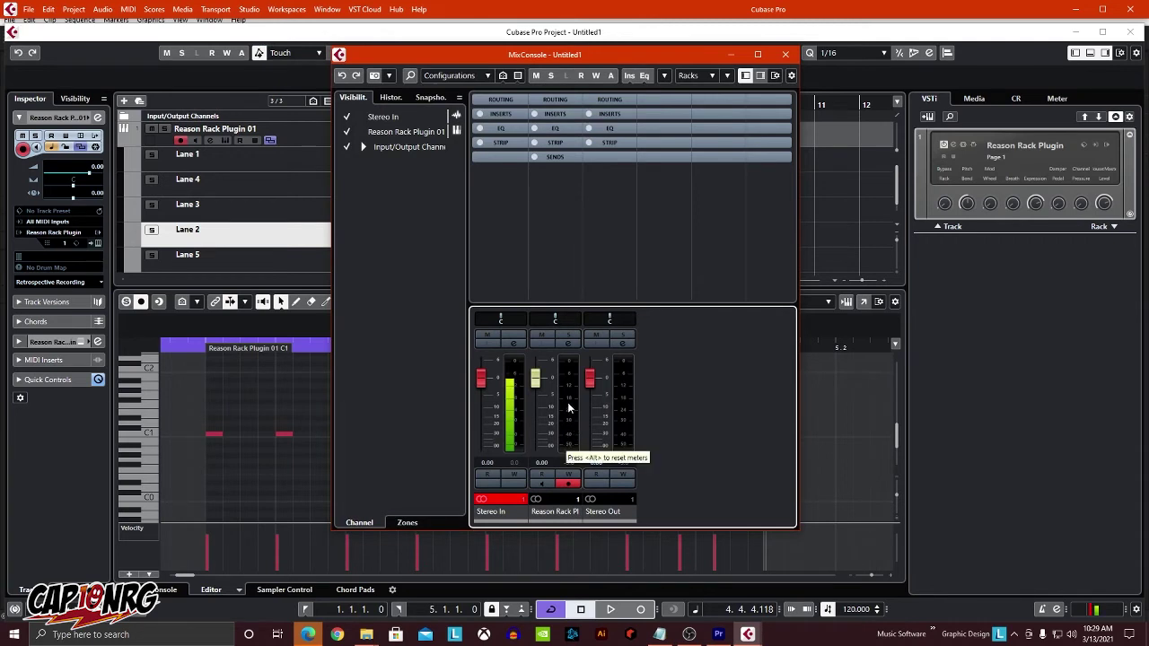
{"action": "key", "text": "space"}
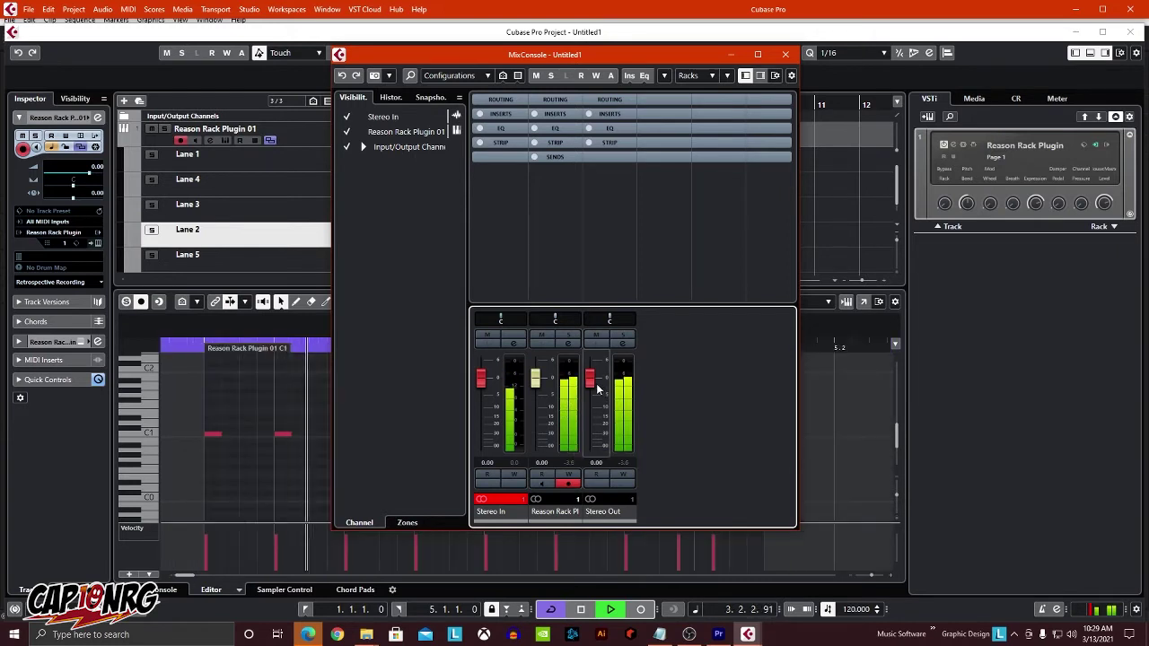
{"action": "key", "text": "space"}
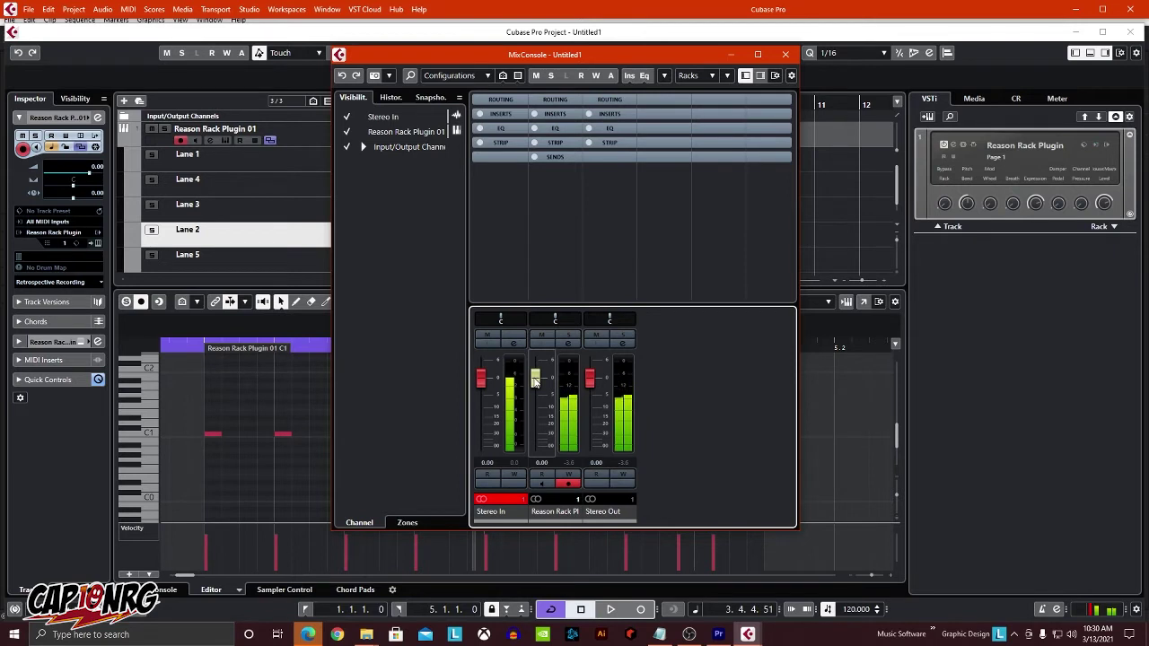
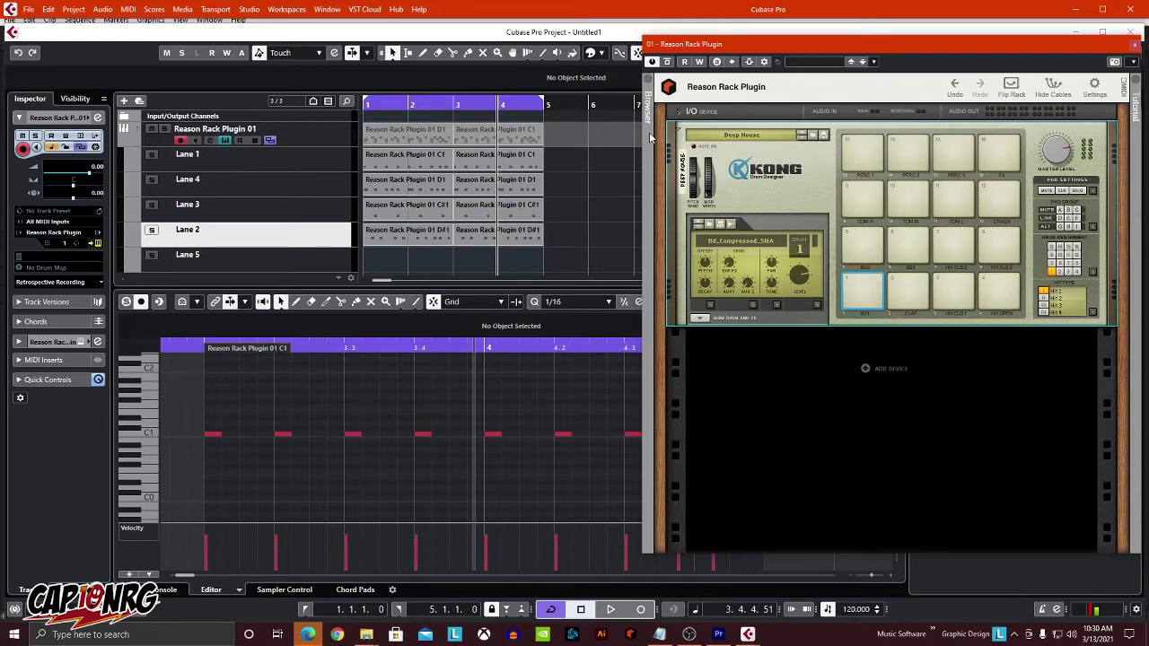
- Add a Line Mixer 6:2 from the browser's Utilities above Kong Drum Designer and examine its cabling on the rear of the rack
{"action": "left_click", "coordinate": [647, 90]}
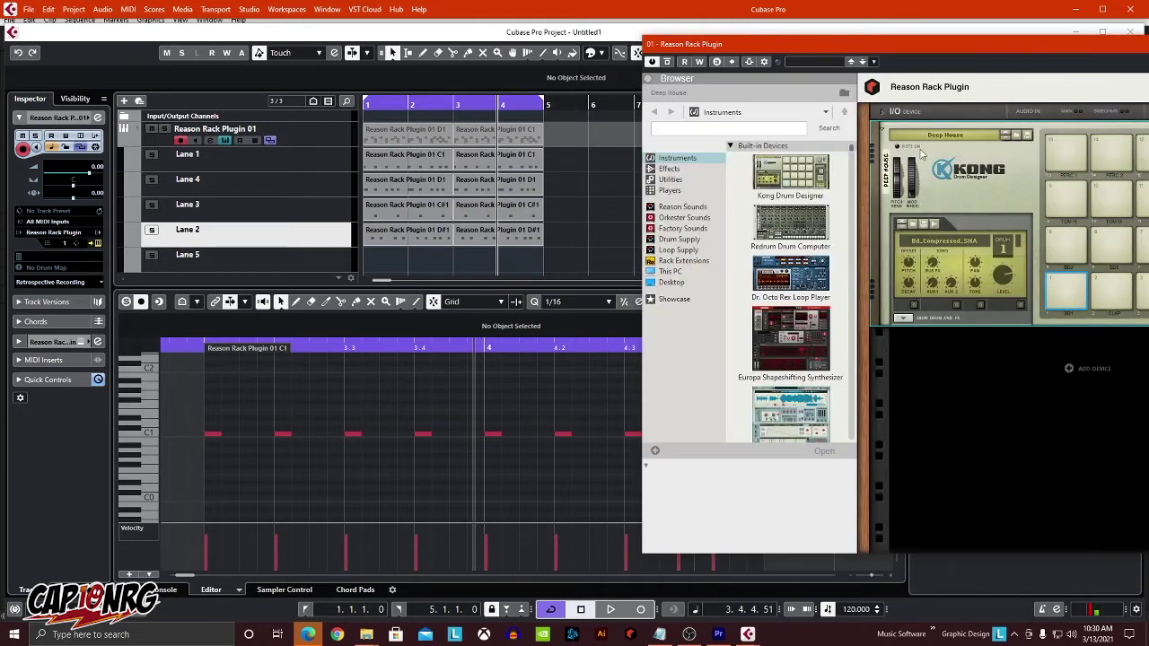
{"action": "left_click_drag", "start_coordinate": [1007, 49], "coordinate": [585, 65]}
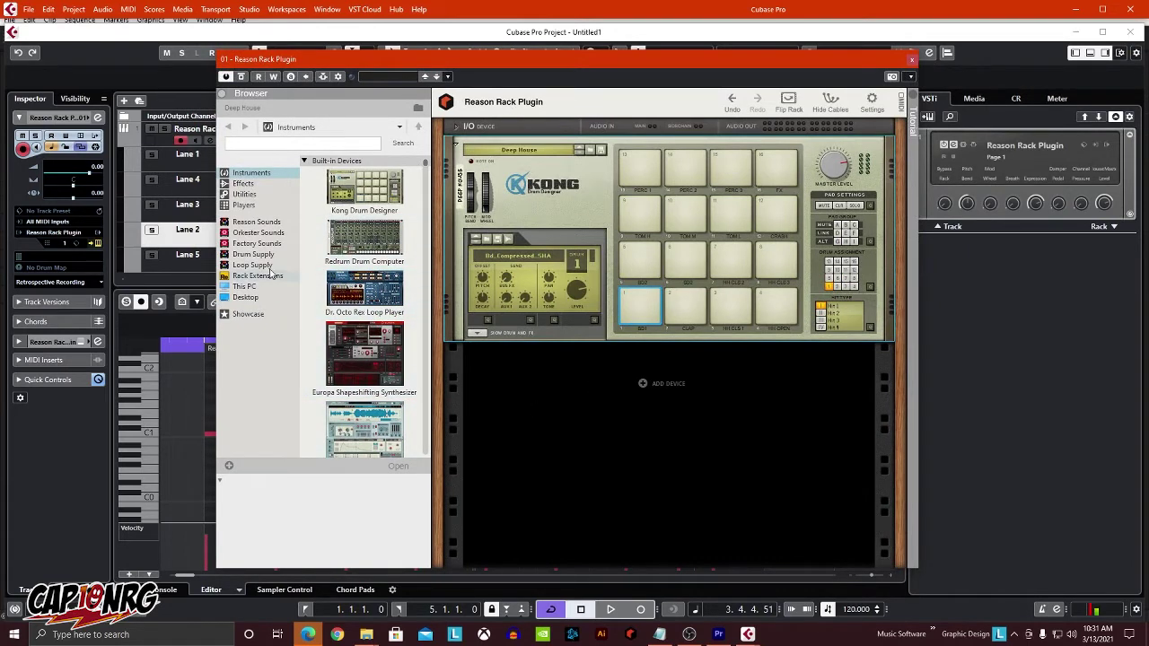
{"action": "left_click", "coordinate": [243, 195]}
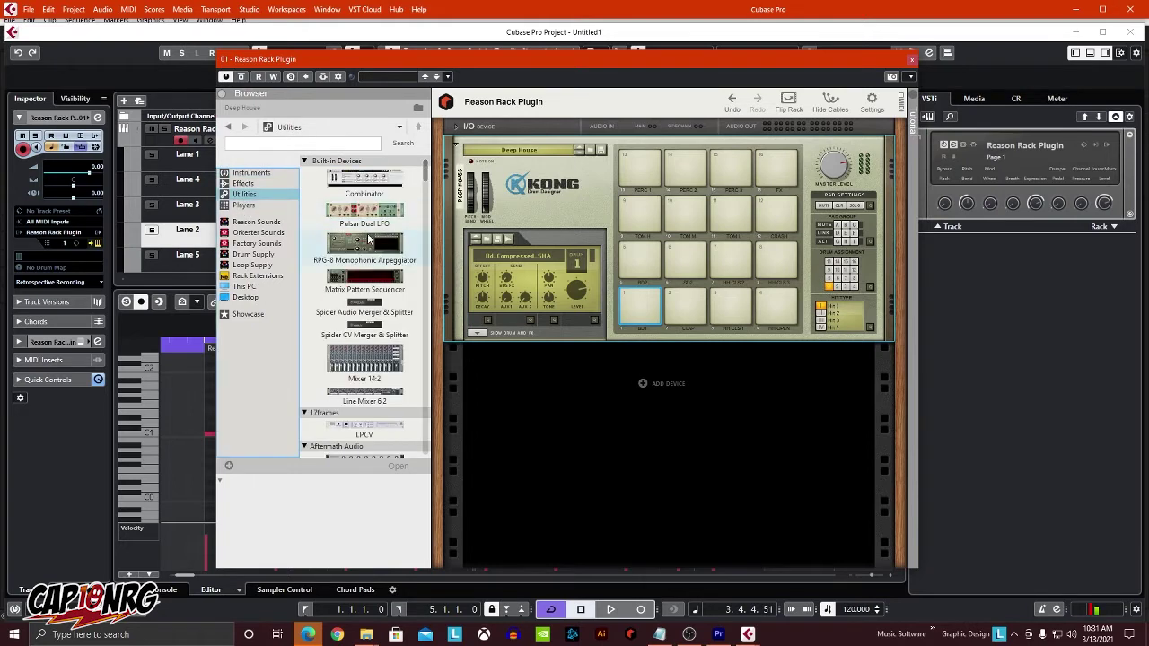
{"action": "left_click_drag", "start_coordinate": [362, 397], "coordinate": [565, 172]}
{"action": "key", "text": "Tab"}
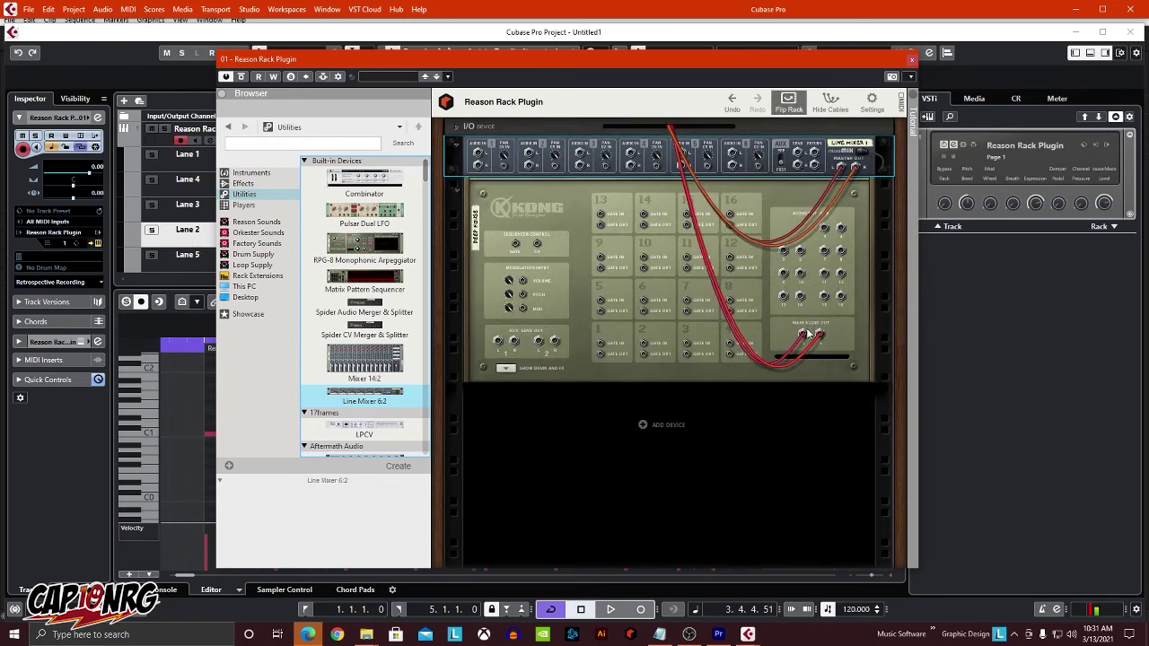
{"action": "mouse_move", "coordinate": [803, 335]}
{"action": "left_mouse_down"}
{"action": "mouse_move", "coordinate": [795, 354]}
{"action": "mouse_move", "coordinate": [801, 335]}
{"action": "left_mouse_up"}
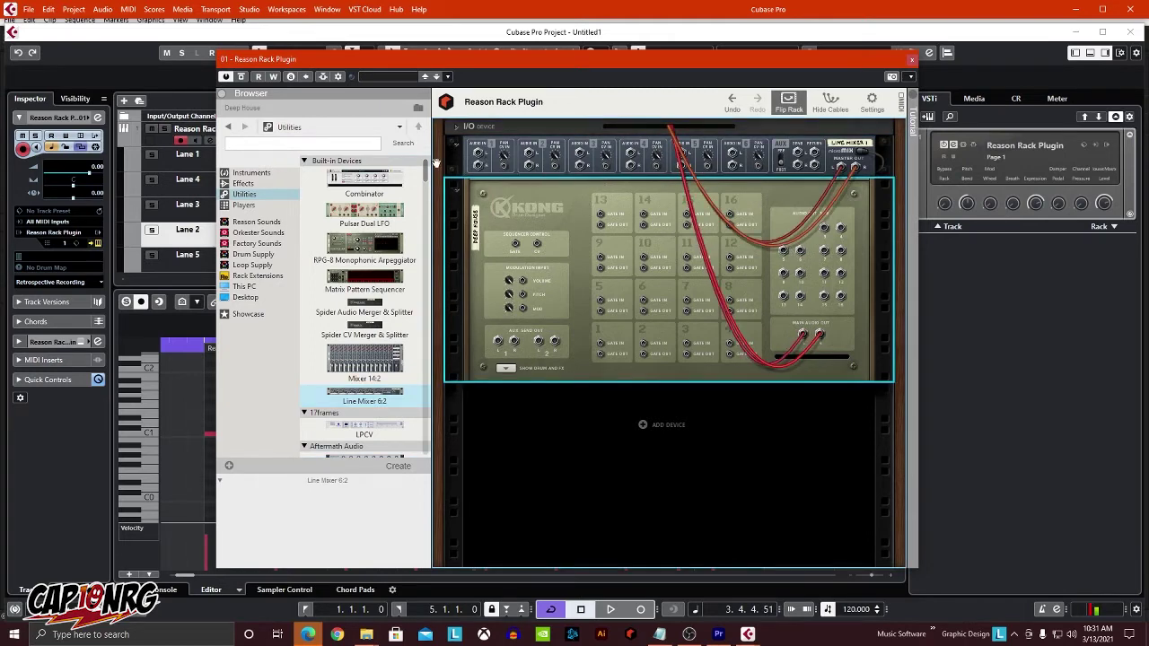
{"action": "key", "text": "Tab"}
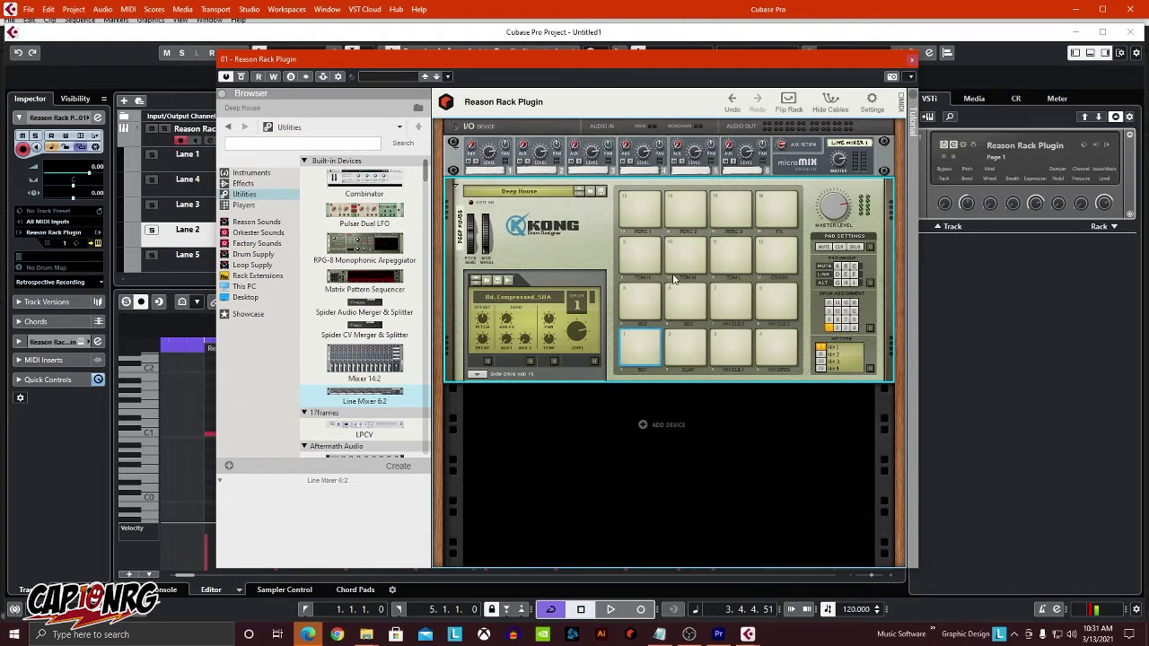
- Delete the Line Mixer 6:2 from the rack
{"action": "left_click", "coordinate": [810, 156]}
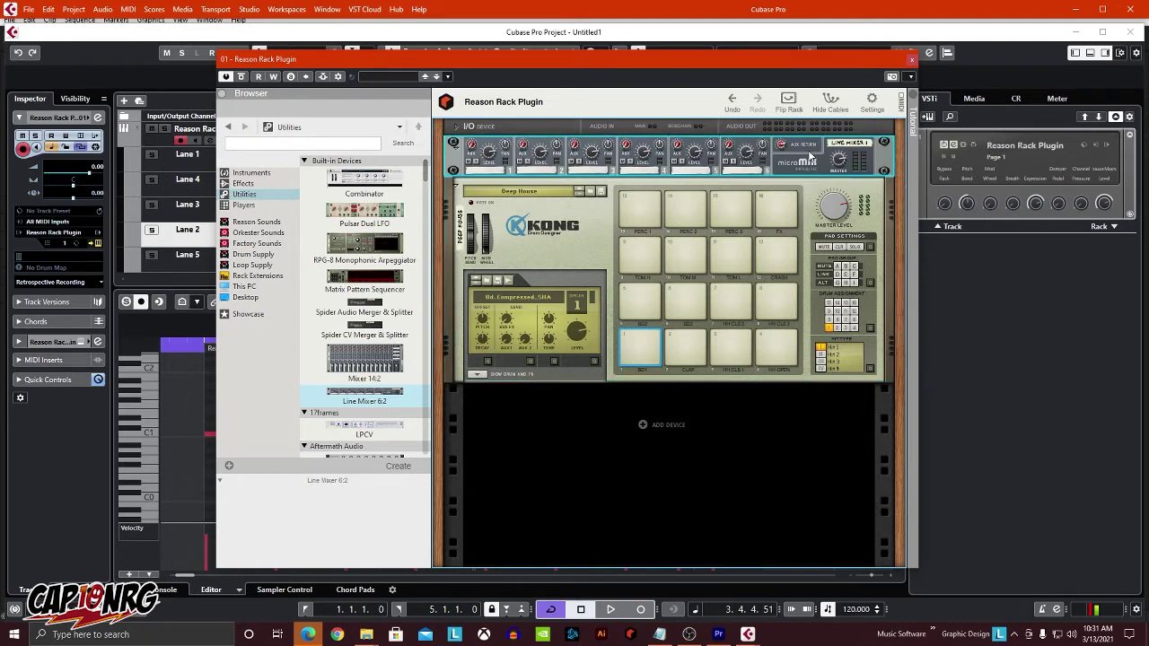
{"action": "key", "text": "Delete"}
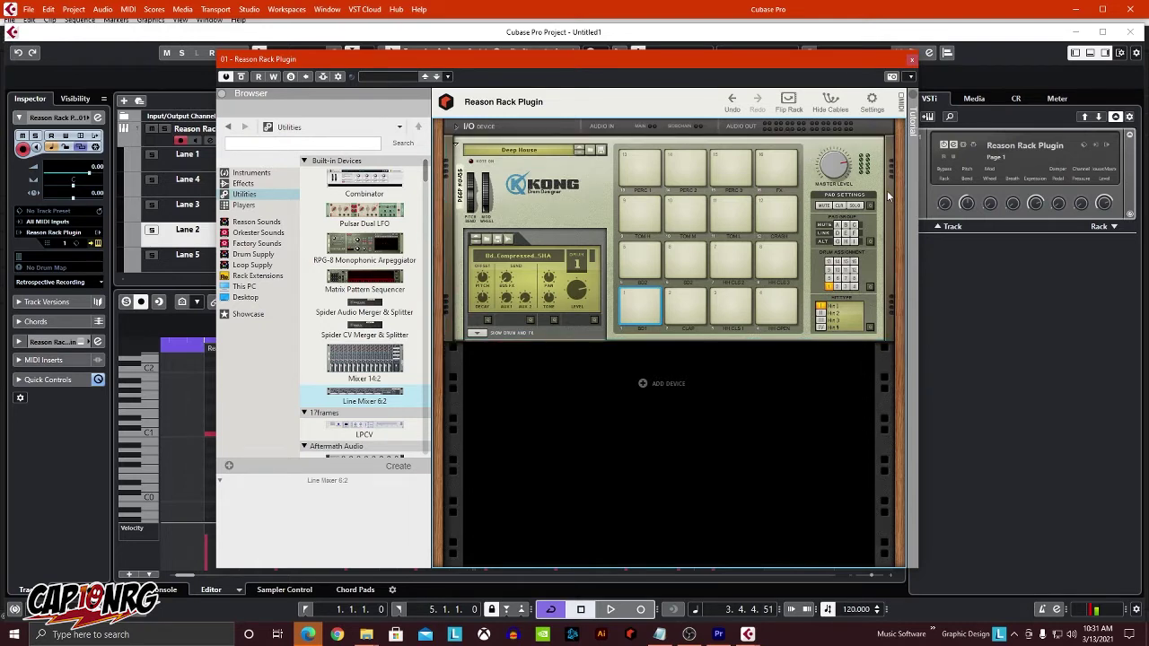
- Flip the rack to its rear side and expand the I/O device to show its audio jacks
{"action": "key", "text": "Tab"}
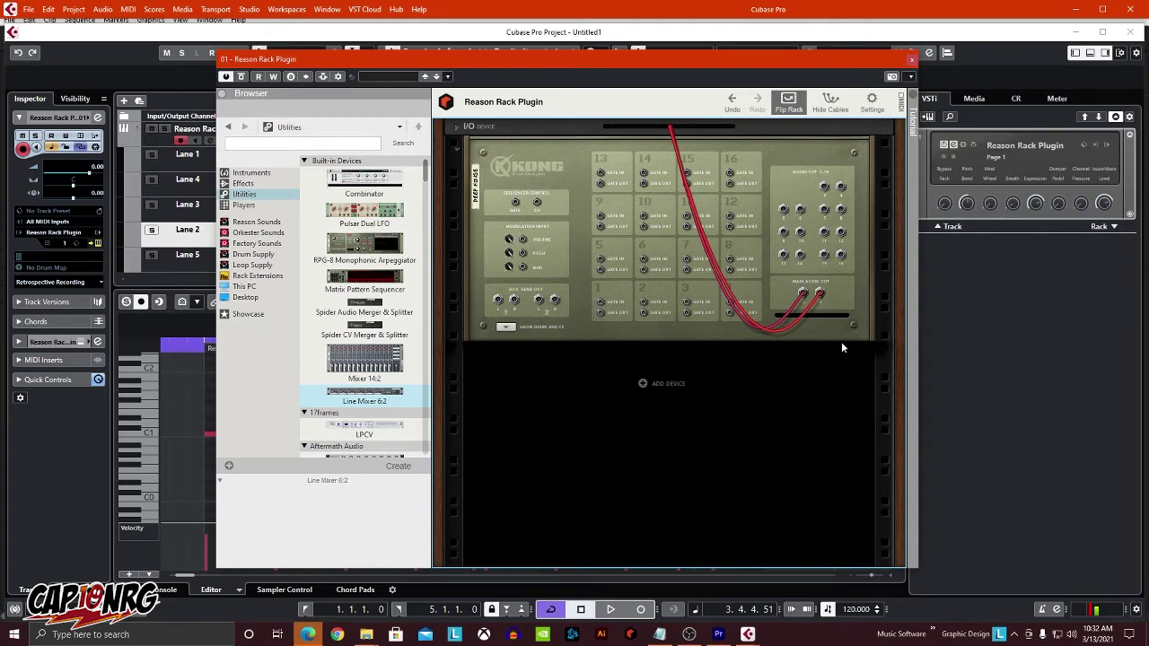
{"action": "left_click", "coordinate": [455, 129]}
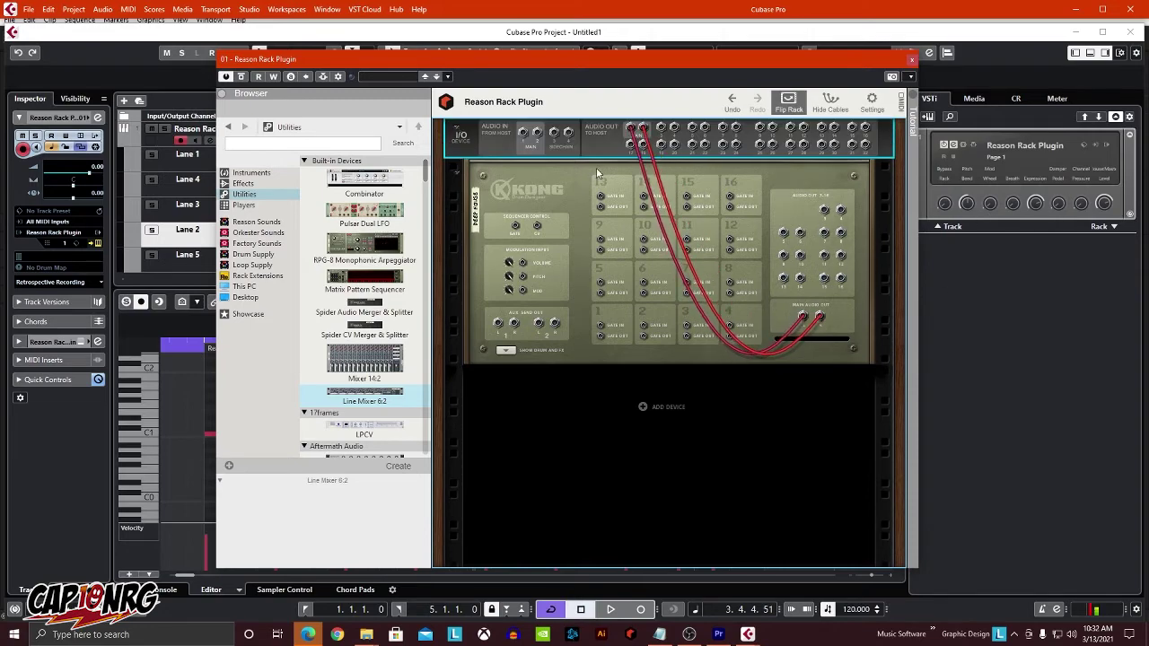
{"action": "left_click_drag", "start_coordinate": [675, 62], "coordinate": [707, 275]}
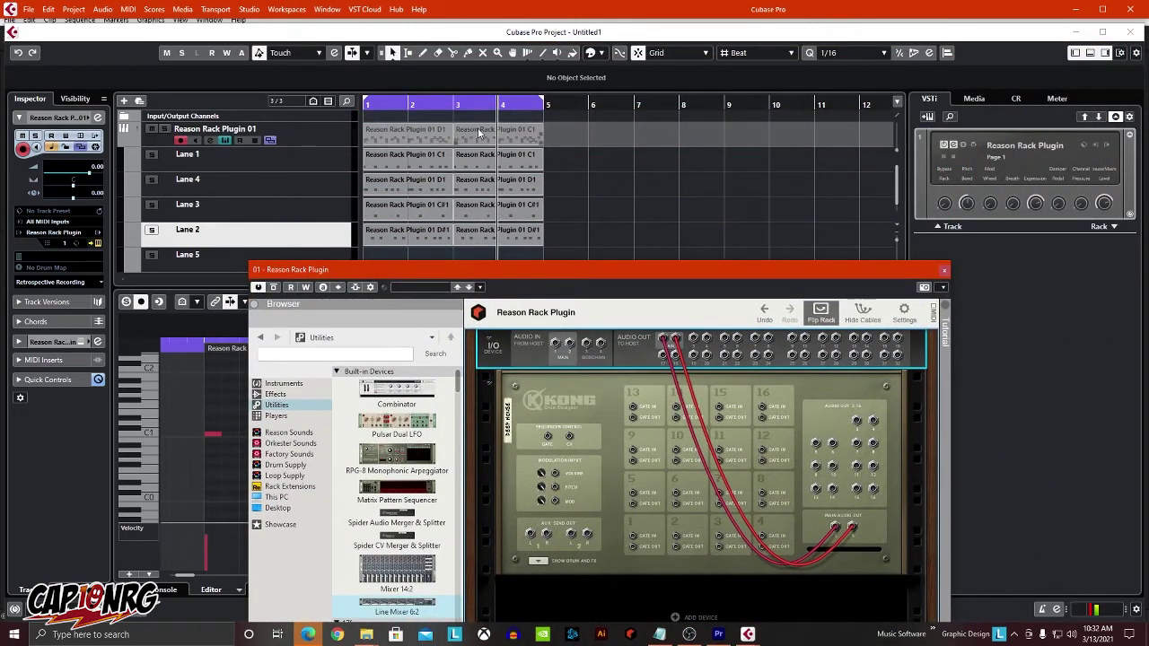
{"action": "left_click_drag", "start_coordinate": [691, 272], "coordinate": [646, 52]}
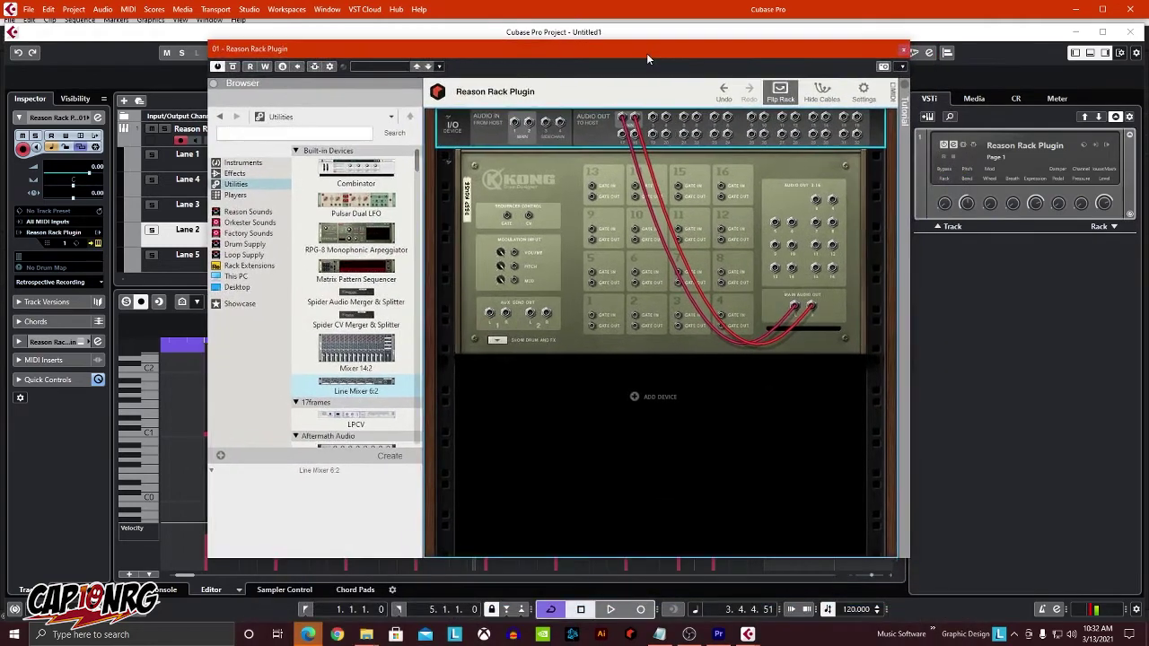
- Open the MixConsole and arrange it side by side with the Reason Rack Plugin window
{"action": "left_click", "coordinate": [283, 9]}
{"action": "left_click", "coordinate": [305, 89]}
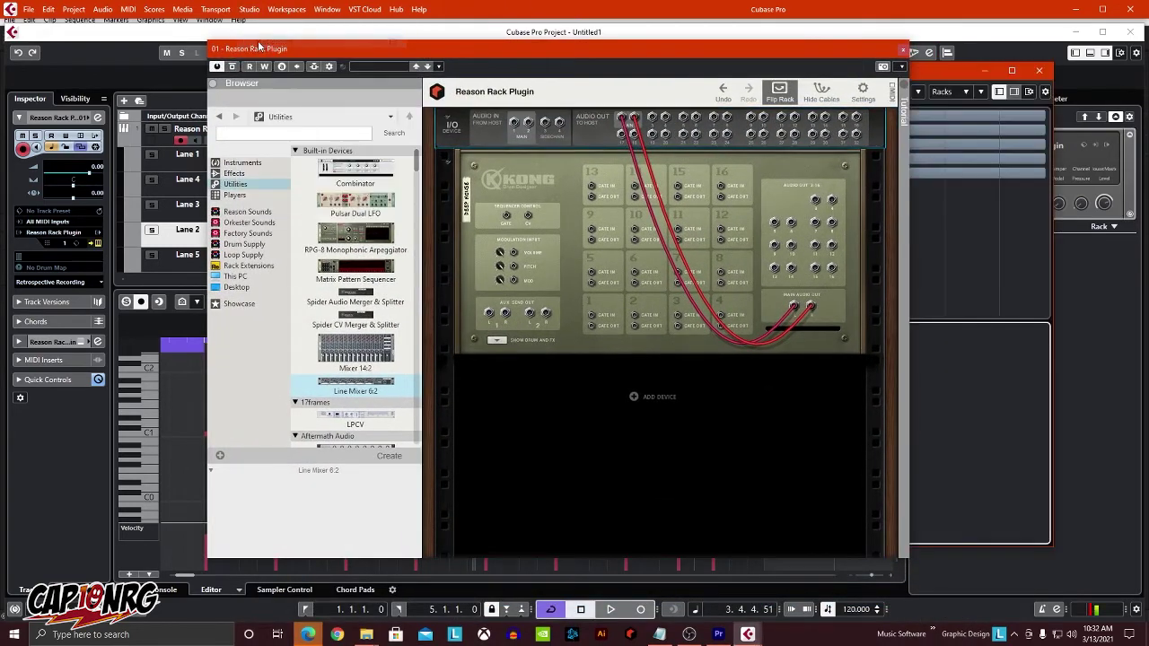
{"action": "left_click_drag", "start_coordinate": [841, 53], "coordinate": [647, 62]}
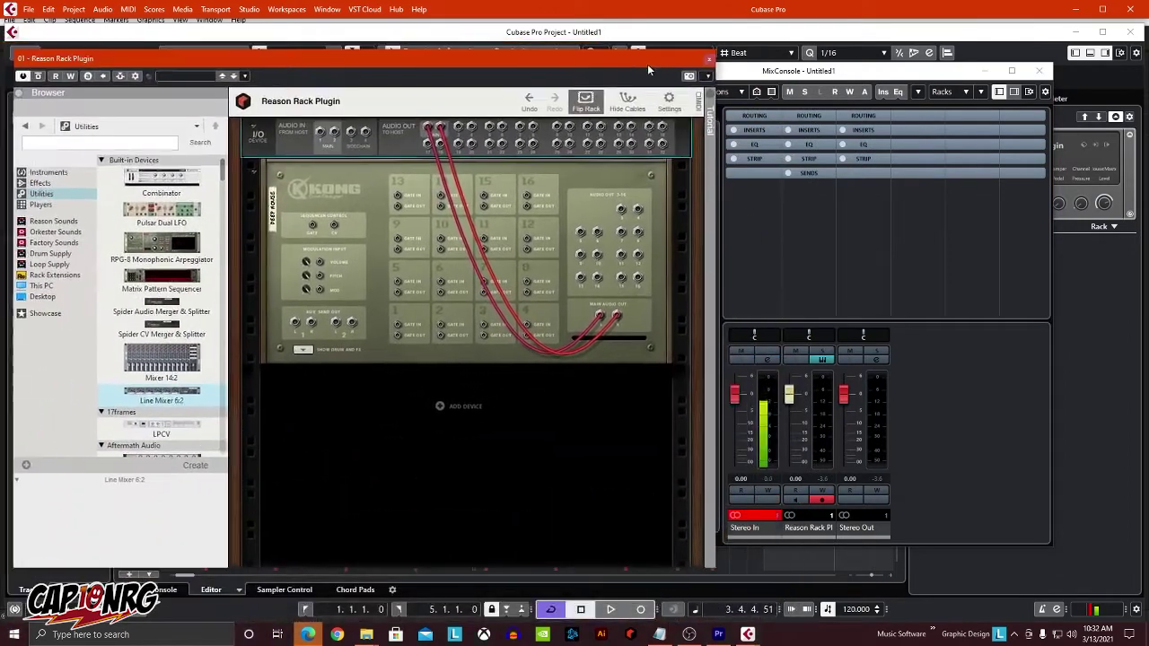
{"action": "left_click_drag", "start_coordinate": [909, 78], "coordinate": [997, 67]}
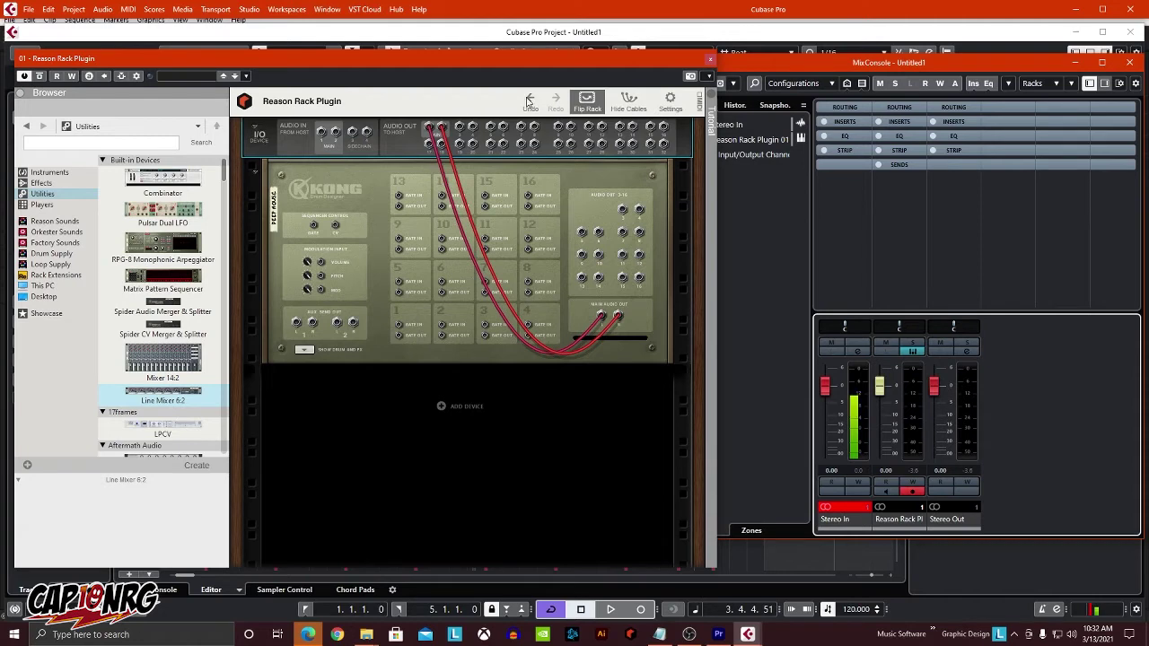
- Flip the rack back to its front side and unfold Kong's drum and FX section
{"action": "left_click", "coordinate": [590, 104]}
{"action": "left_click", "coordinate": [590, 104]}
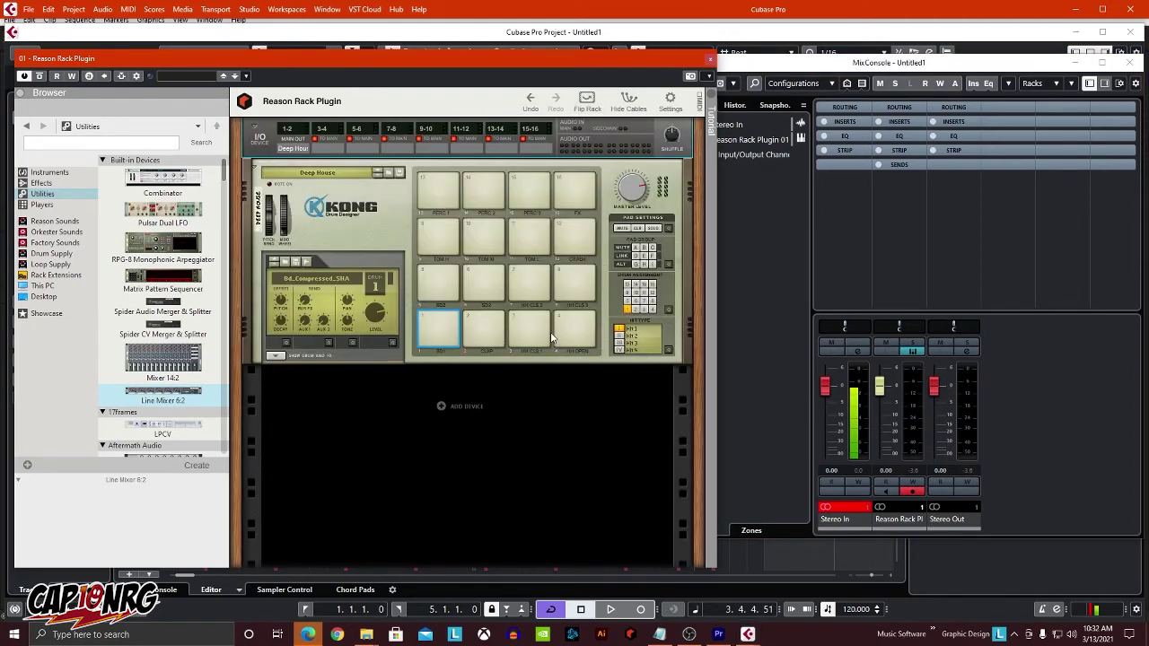
{"action": "left_click", "coordinate": [276, 355]}
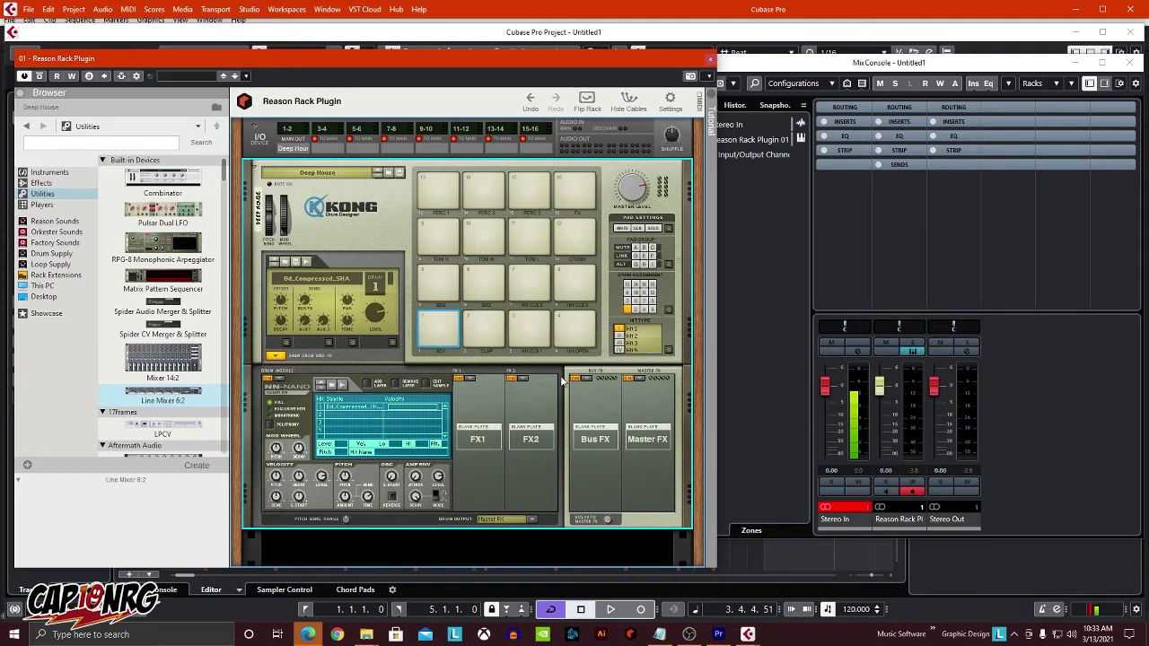
- Start loop playback and set the drum output of Kong's drum 1 to Output 3-4
{"action": "key", "text": "space"}
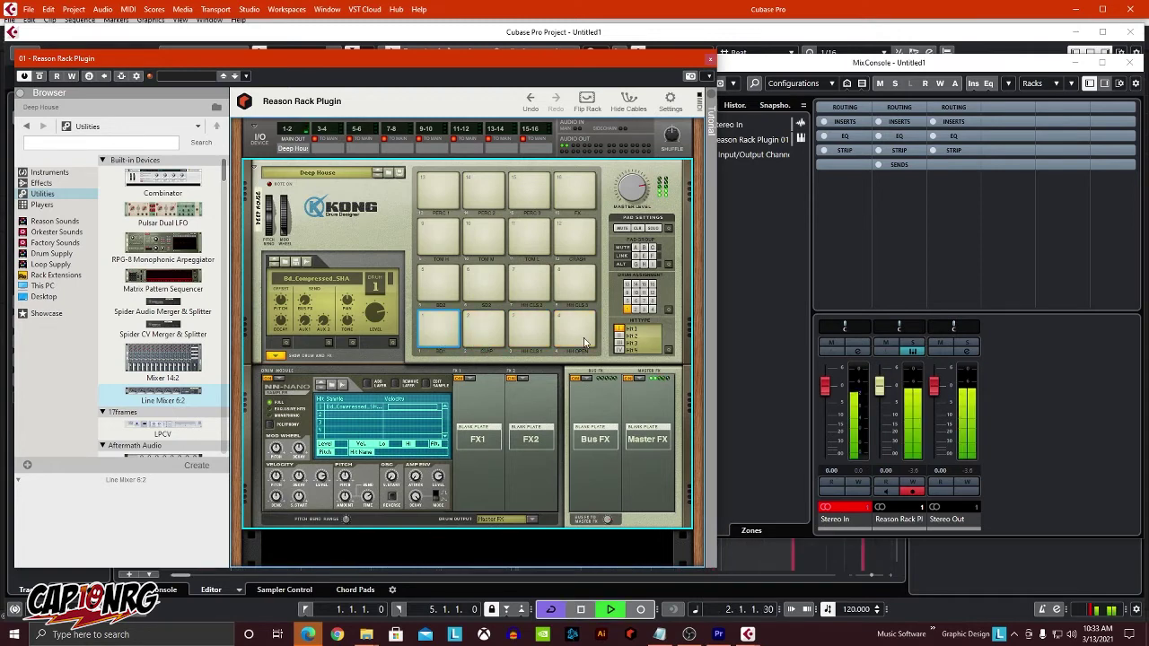
{"action": "scroll", "coordinate": [451, 321], "scroll_direction": "down", "scroll_amount": 1}
{"action": "scroll", "coordinate": [451, 321], "scroll_direction": "down", "scroll_amount": 1}
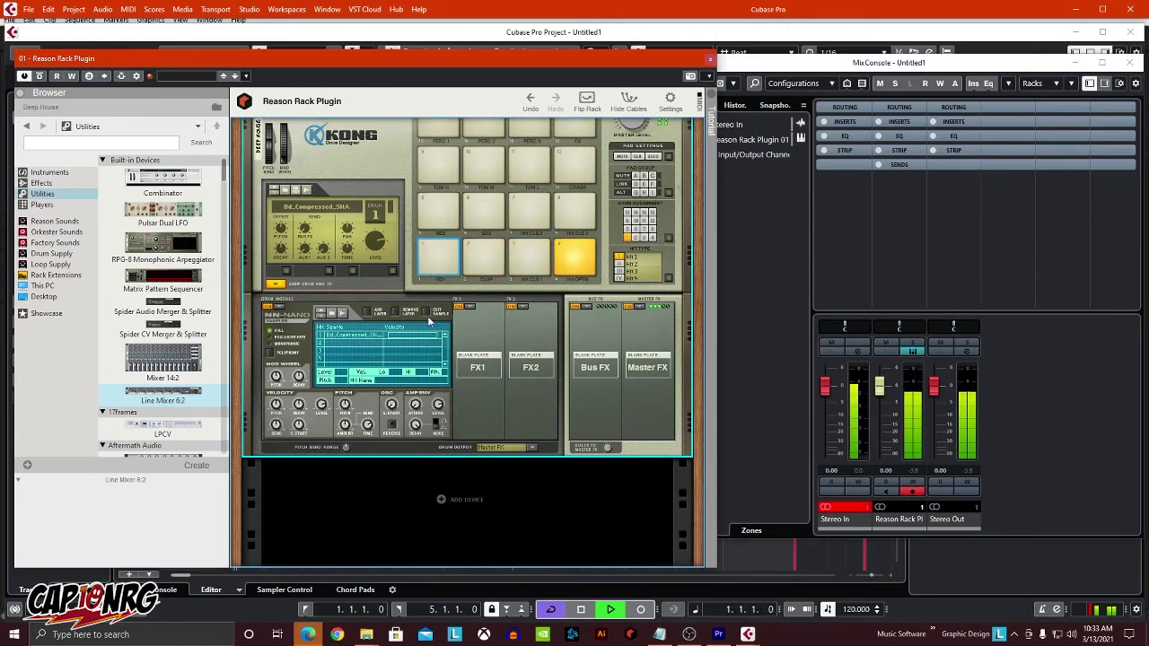
{"action": "left_click", "coordinate": [518, 446]}
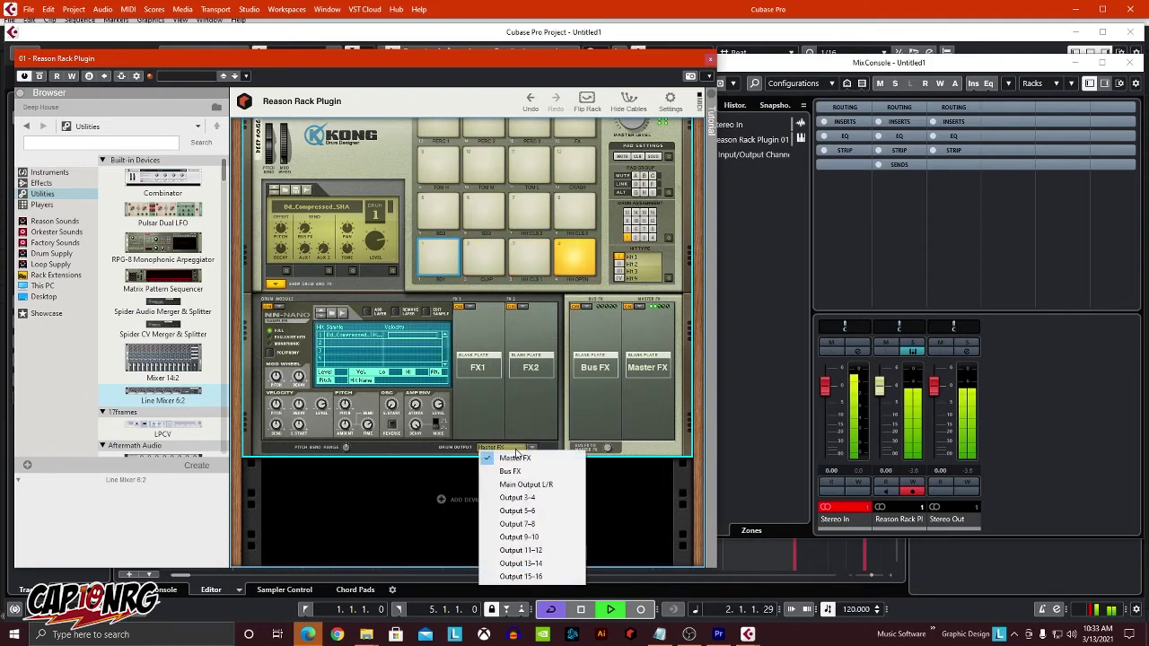
{"action": "left_click", "coordinate": [540, 498]}
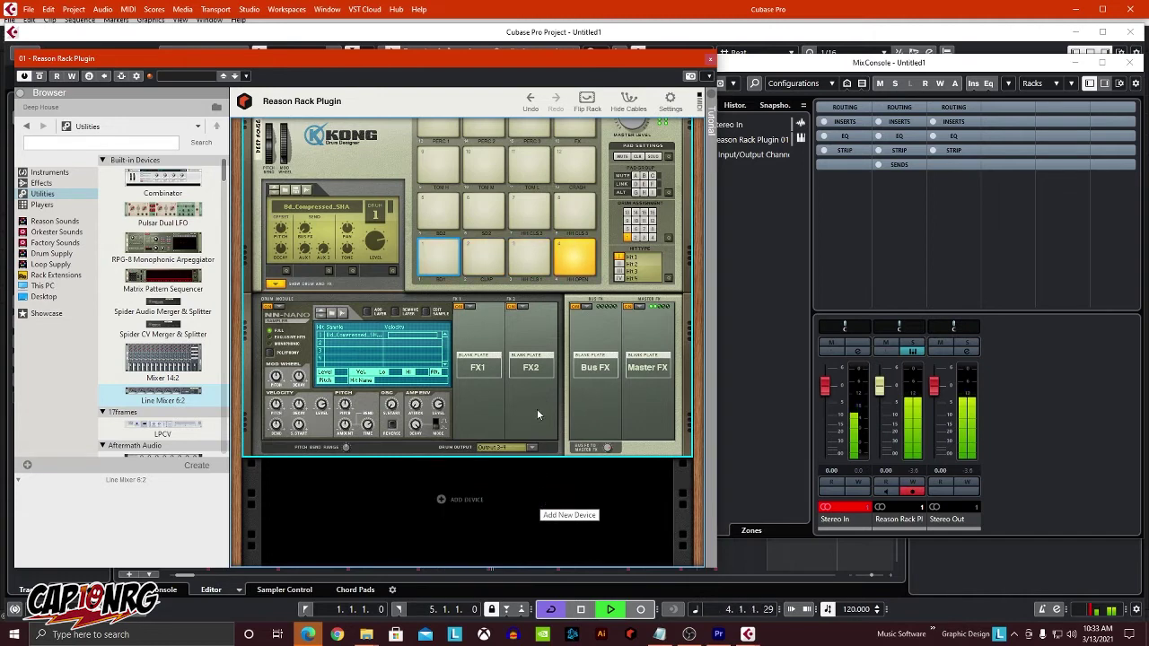
- Select Kong's clap pad, drum 2, and set its drum output to Output 5-6
{"action": "left_click", "coordinate": [482, 252]}
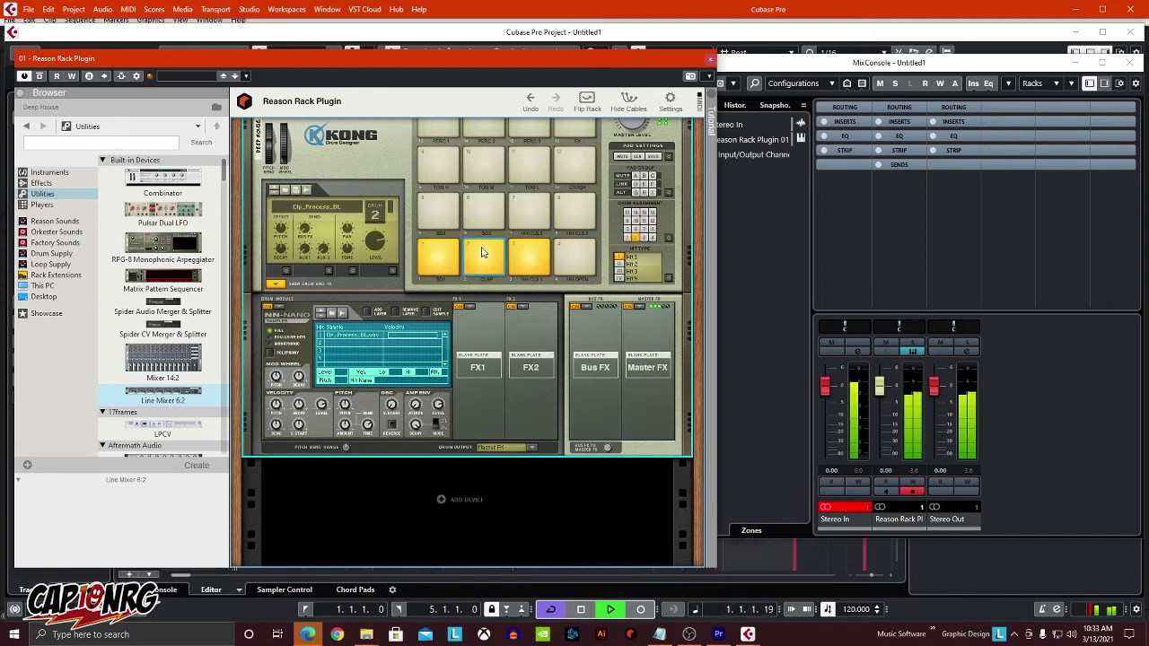
{"action": "left_click", "coordinate": [499, 446]}
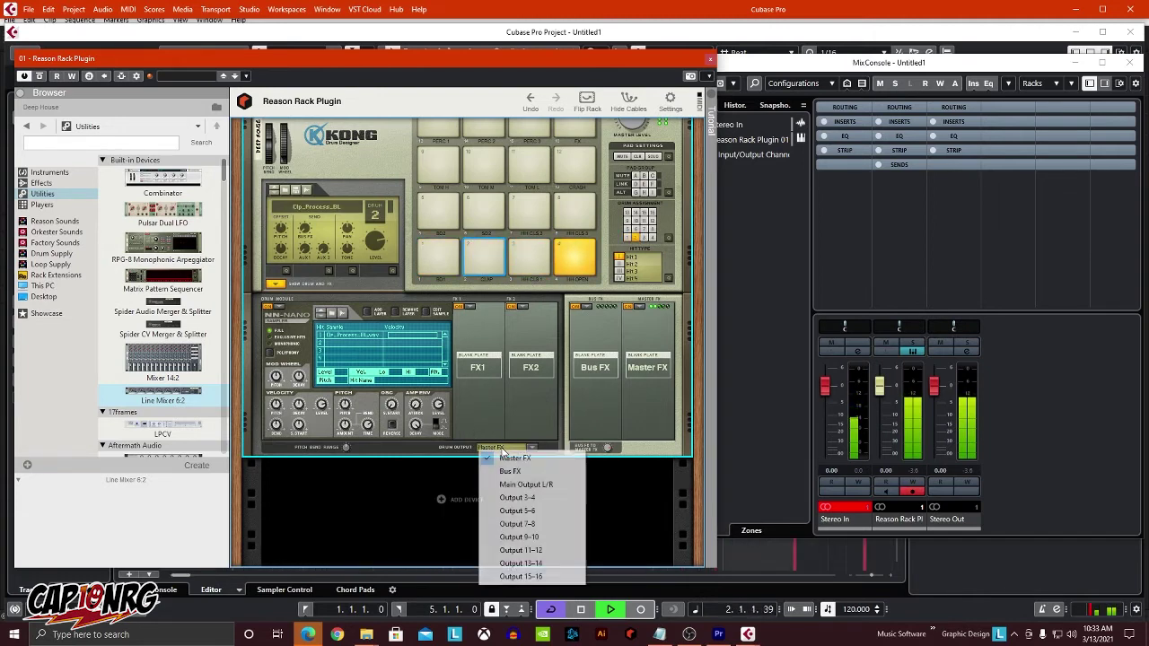
{"action": "left_click", "coordinate": [548, 512]}
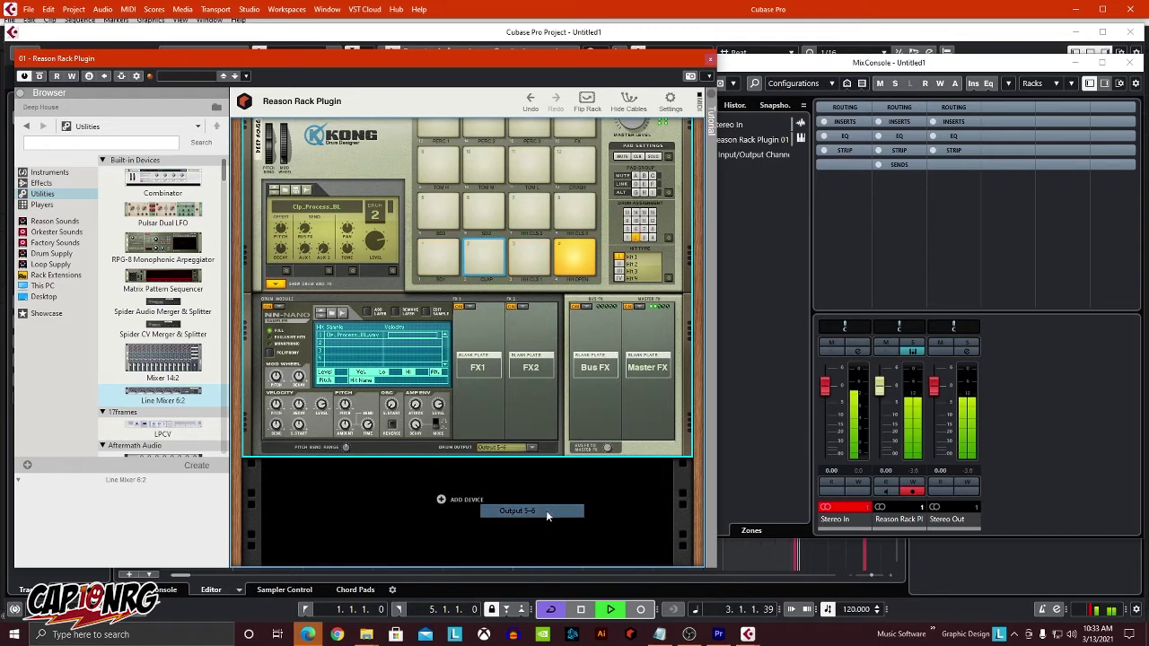
- Set the drum output of Kong's two hi-hat pads, drums 3 and 4, to Output 7-8
{"action": "left_click", "coordinate": [531, 264]}
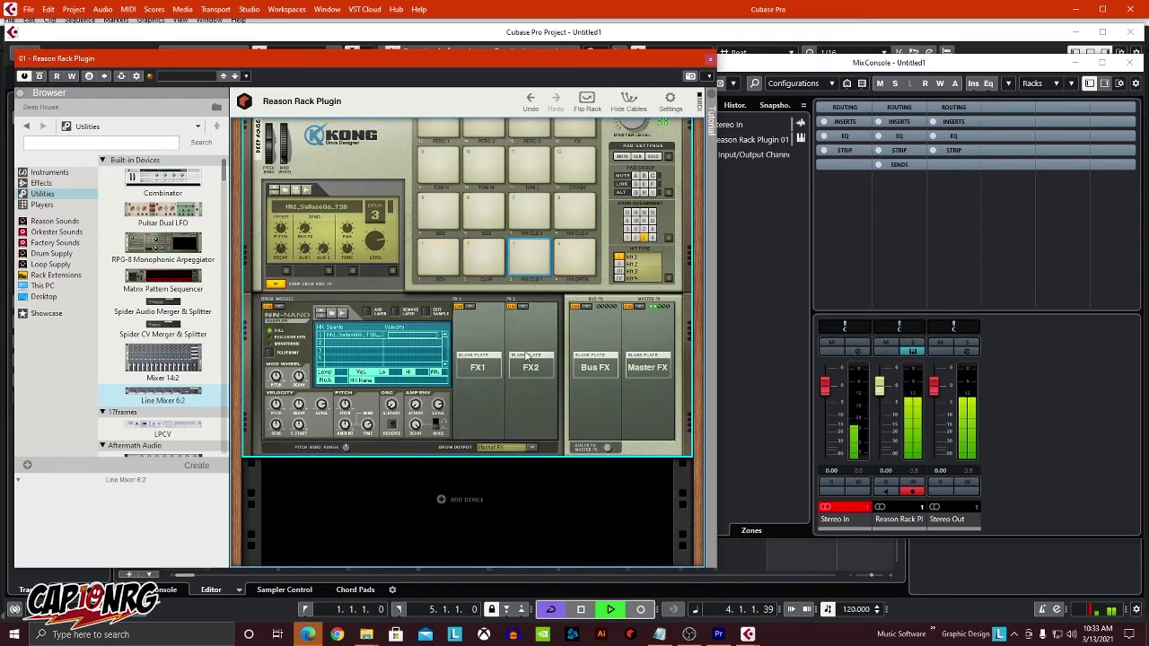
{"action": "left_click", "coordinate": [502, 447]}
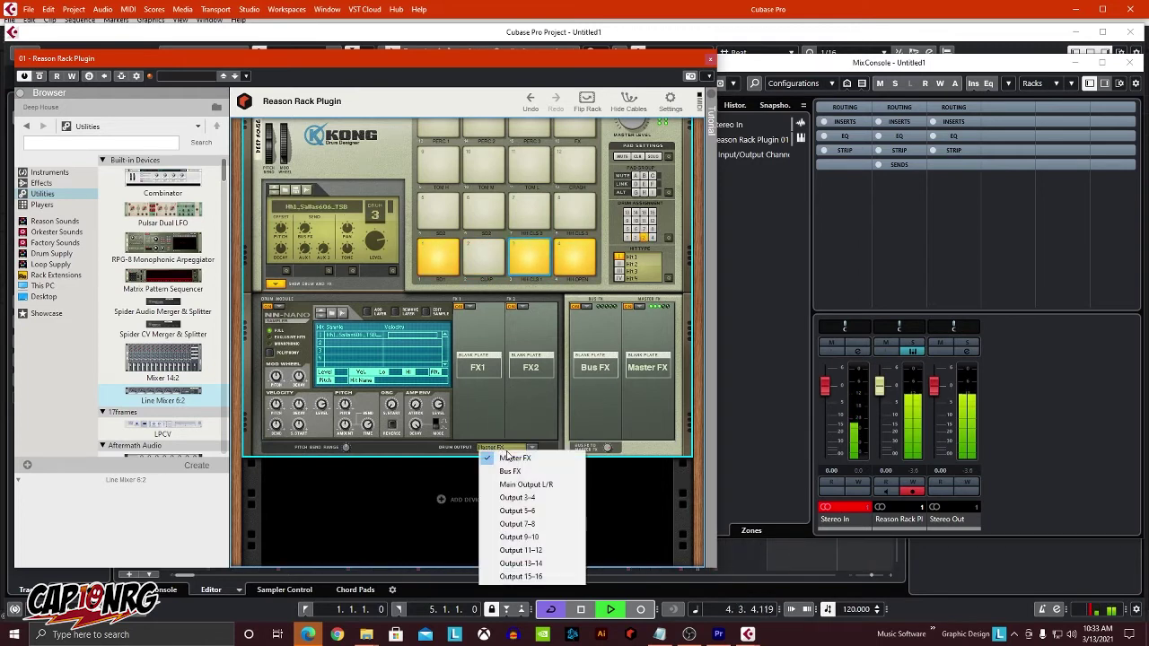
{"action": "left_click", "coordinate": [537, 526]}
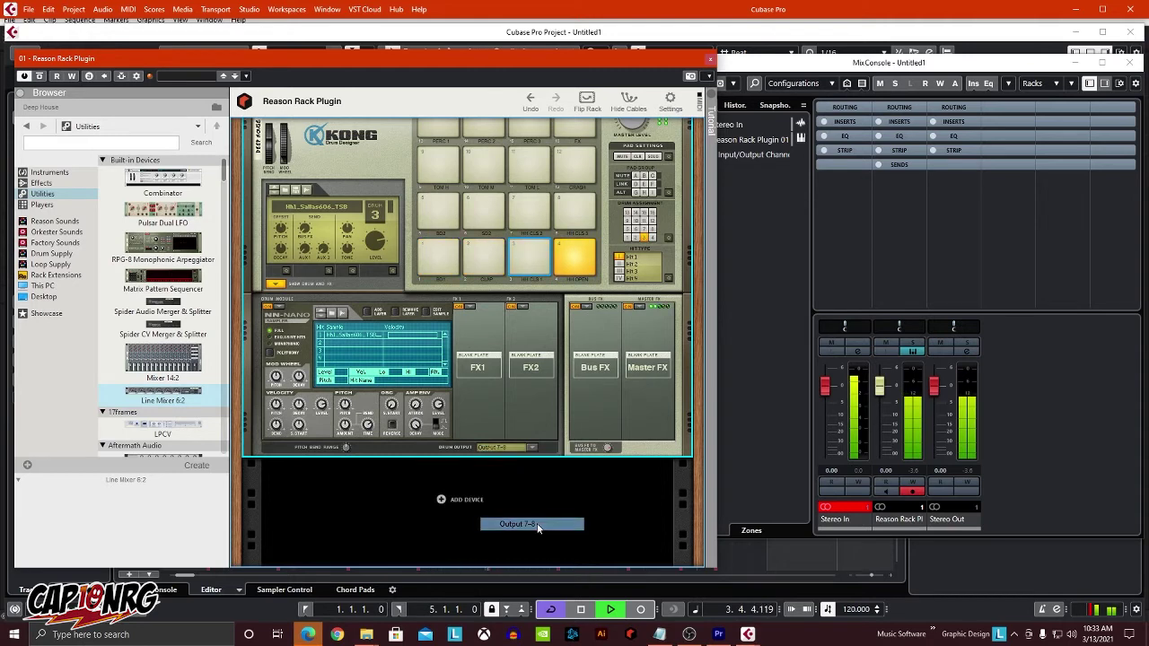
{"action": "left_click", "coordinate": [574, 260]}
{"action": "left_click", "coordinate": [507, 447]}
{"action": "left_click", "coordinate": [516, 525]}
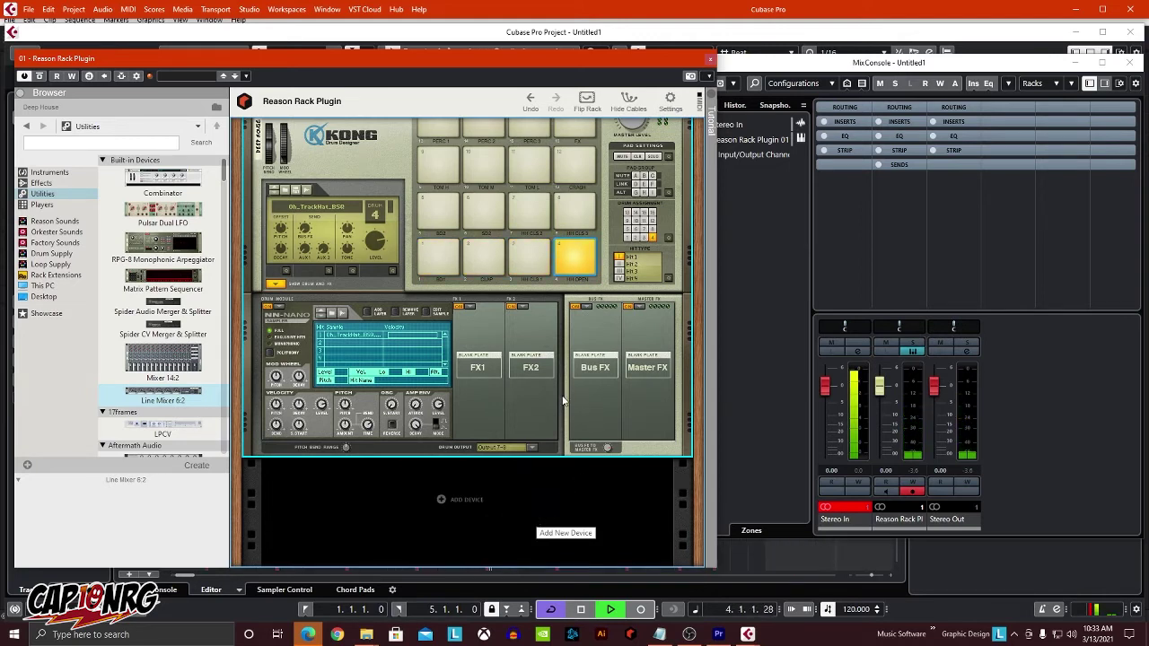
- Flip the rack to its rear side and disconnect the cables from Kong's main audio outputs
{"action": "scroll", "coordinate": [468, 268], "scroll_direction": "up", "scroll_amount": 1}
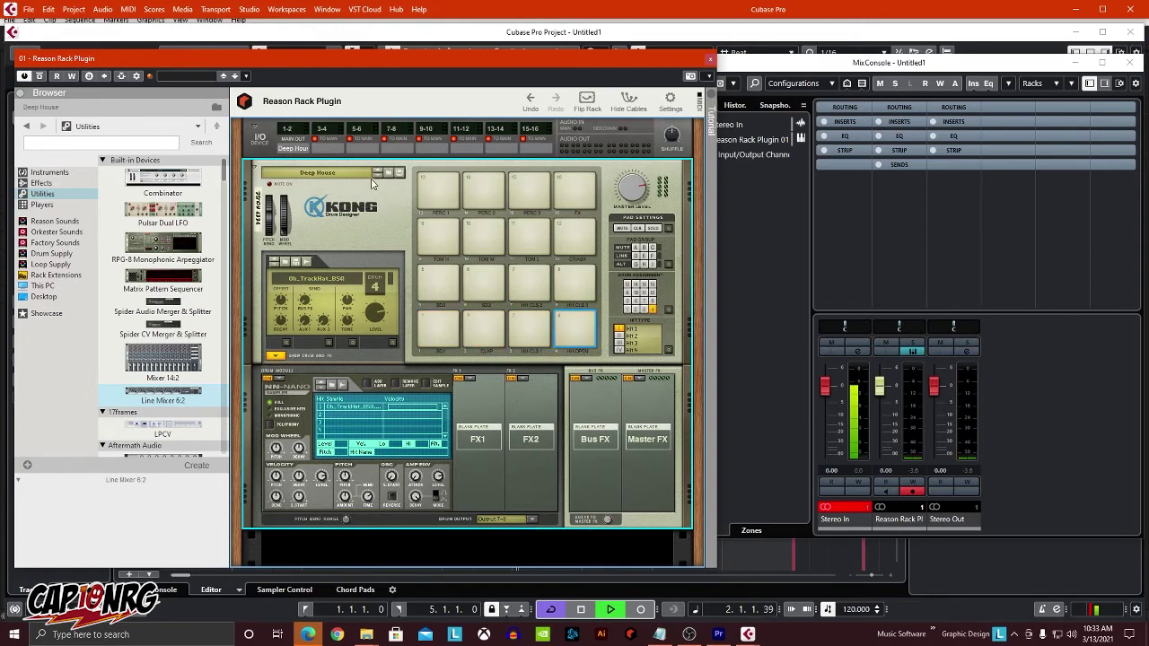
{"action": "key", "text": "Tab"}
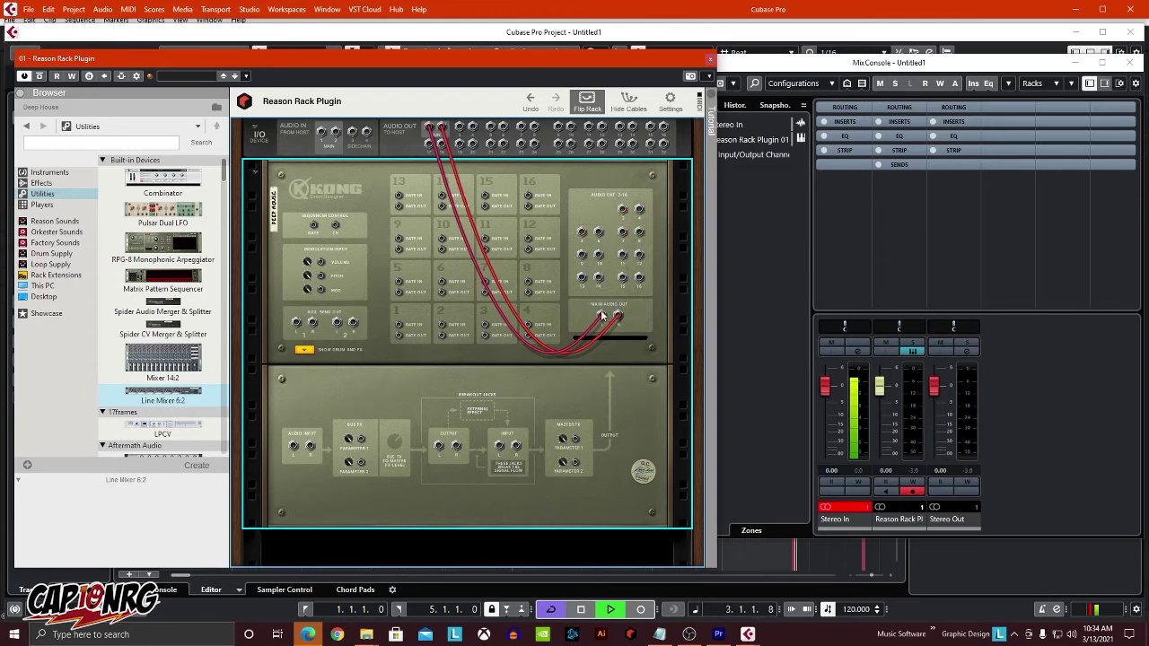
{"action": "mouse_move", "coordinate": [604, 316]}
{"action": "left_mouse_down"}
{"action": "mouse_move", "coordinate": [612, 330]}
{"action": "mouse_move", "coordinate": [599, 324]}
{"action": "left_mouse_up"}
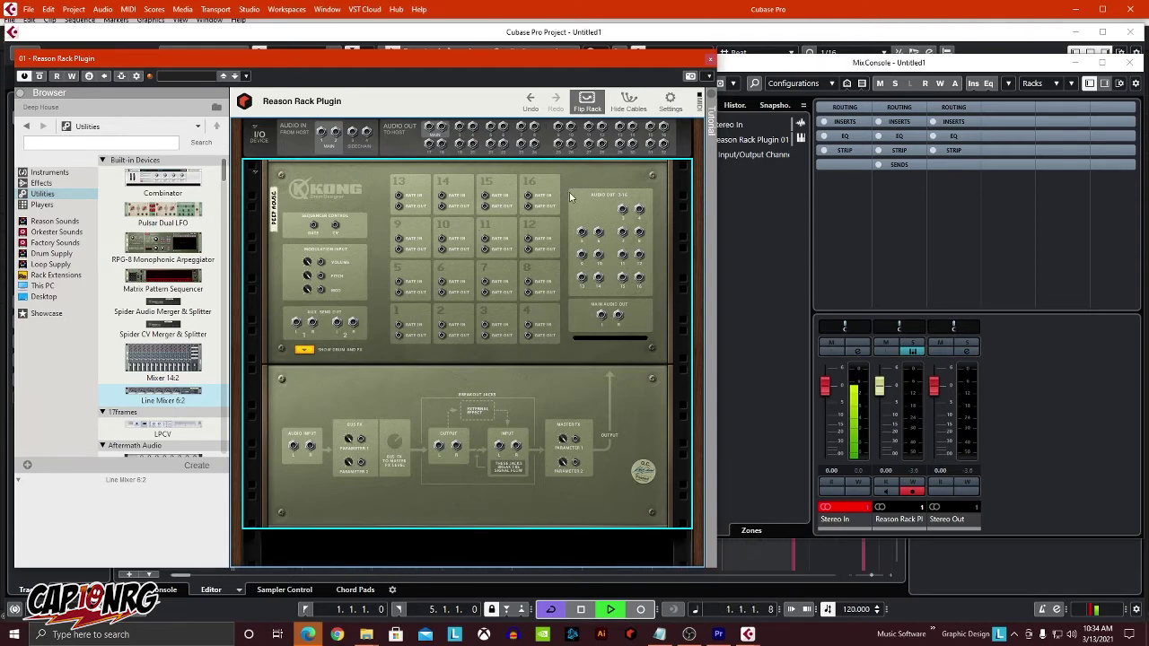
- Cable Kong's audio outputs 3 and 4 to jacks 3 and 4 of the I/O device's audio out
{"action": "left_click", "coordinate": [458, 129]}
{"action": "left_click_drag", "start_coordinate": [527, 212], "coordinate": [623, 213]}
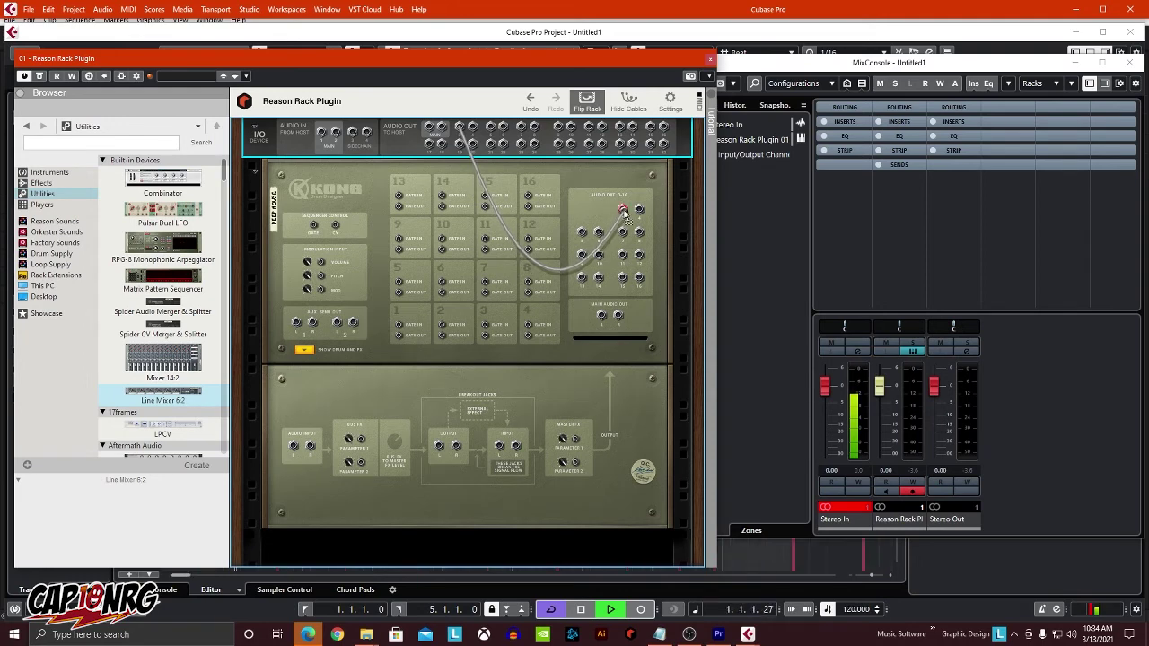
{"action": "left_click_drag", "start_coordinate": [625, 213], "coordinate": [626, 214]}
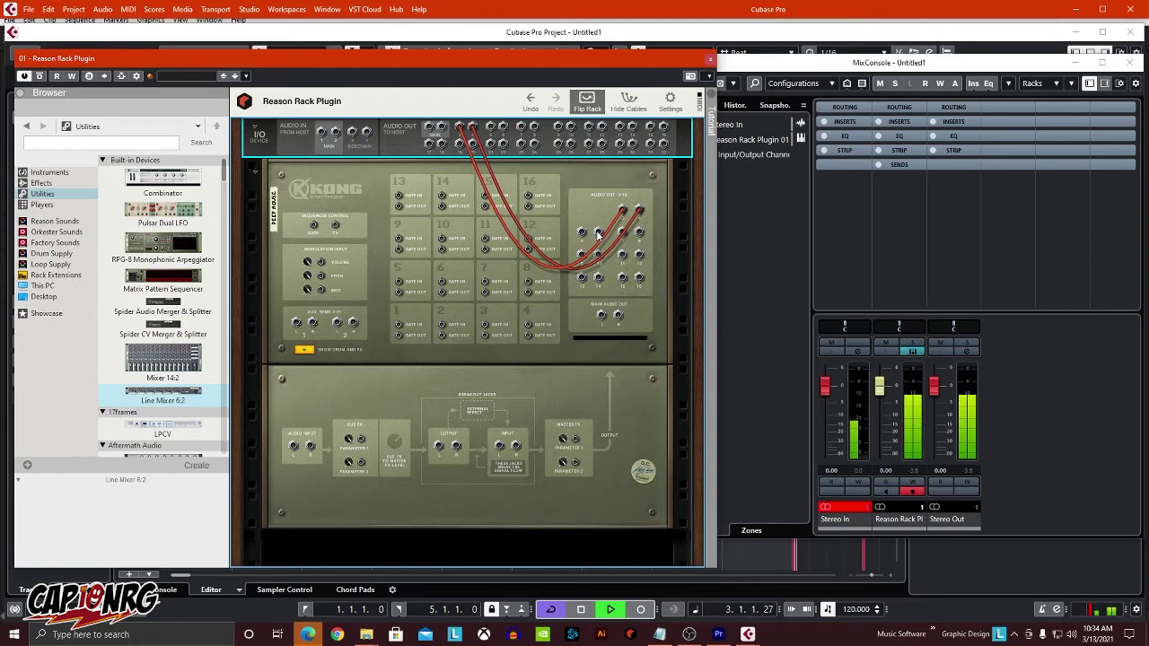
- Cable Kong's audio outputs 5 and 6 to jacks 5 and 6 of the I/O device's audio out
{"action": "left_click", "coordinate": [624, 234]}
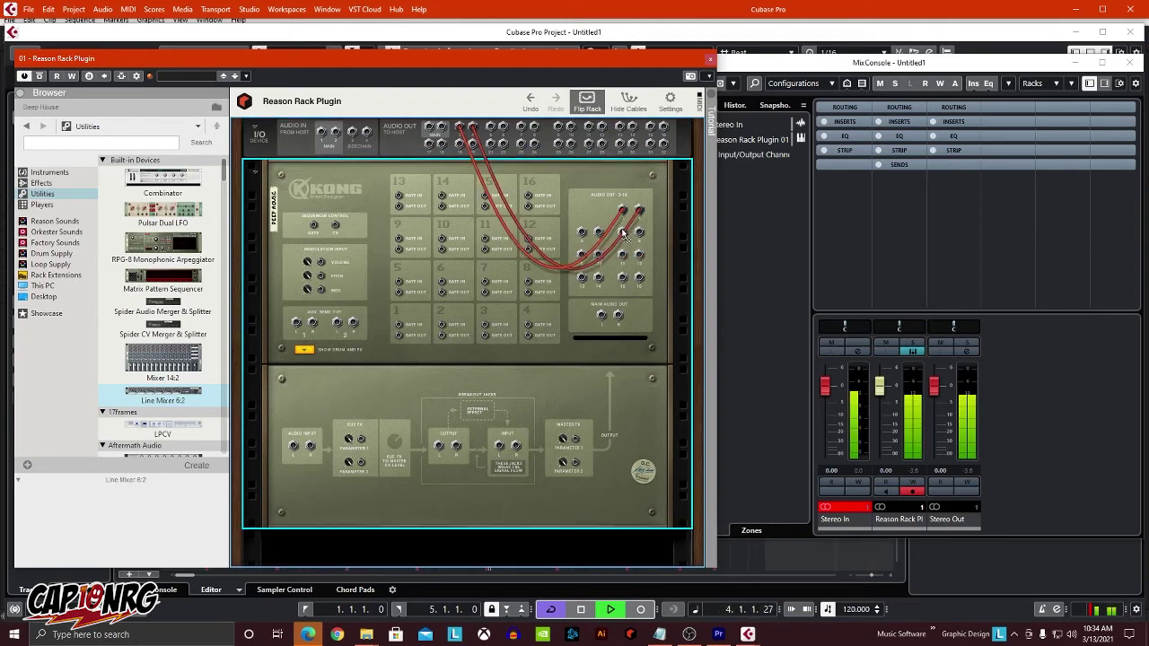
{"action": "left_click_drag", "start_coordinate": [584, 231], "coordinate": [491, 128]}
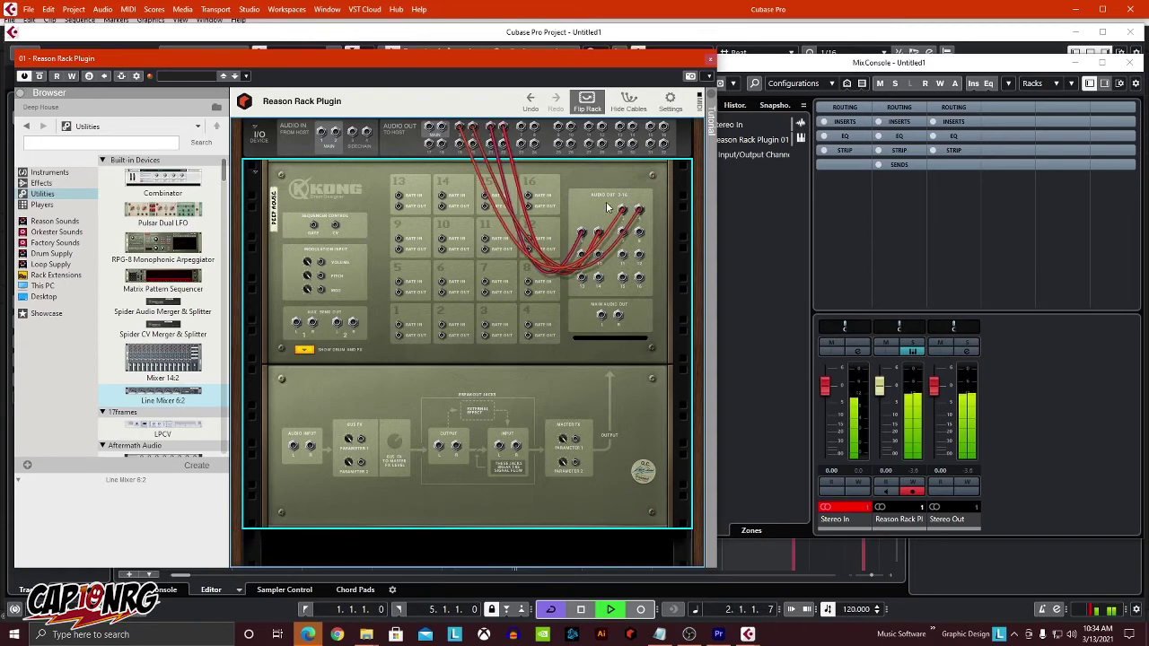
- Cable Kong's audio outputs 7 and 8 to jacks 7 and 8 of the I/O device's audio out and flip the rack back to its front
{"action": "left_click_drag", "start_coordinate": [624, 233], "coordinate": [521, 131]}
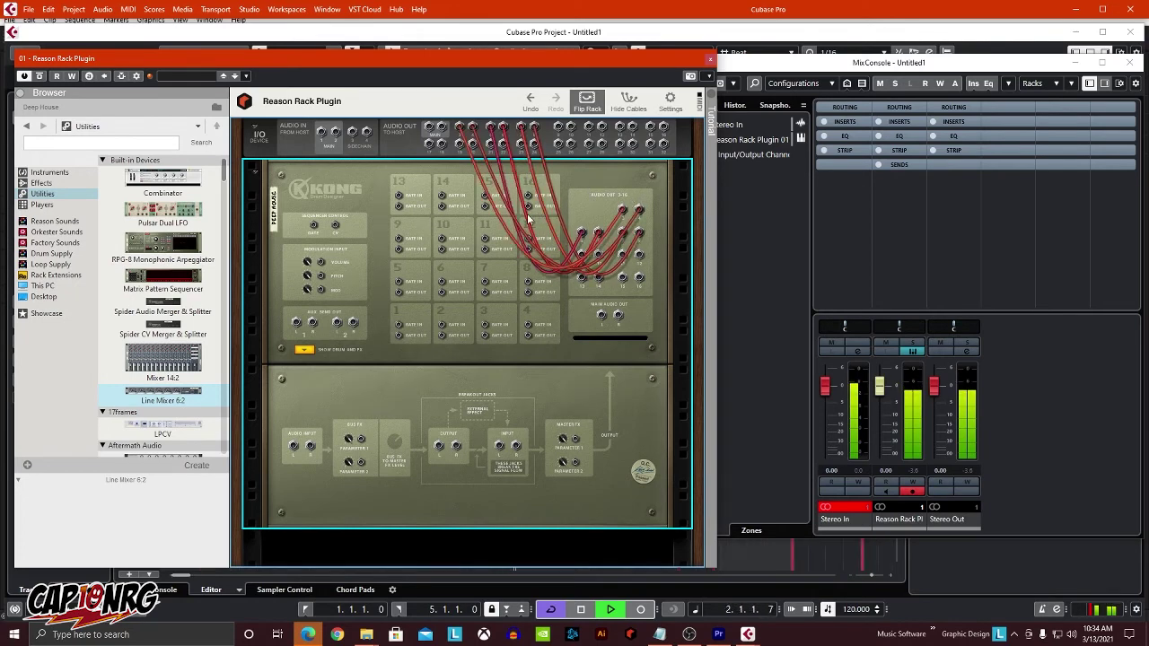
{"action": "key", "text": "Tab"}
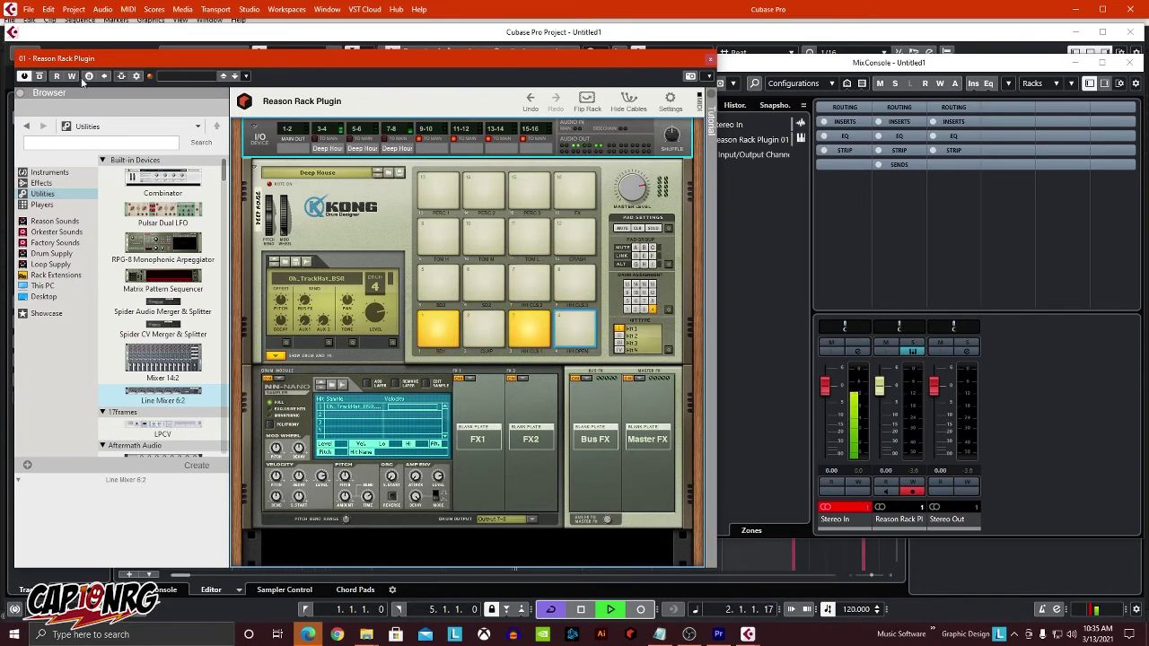
- Collapse the rack plugin's device browser and move the plugin window low enough to uncover the project's track list and inspector
{"action": "left_click", "coordinate": [20, 94]}
{"action": "left_click_drag", "start_coordinate": [244, 62], "coordinate": [853, 52]}
{"action": "left_click", "coordinate": [1091, 46]}
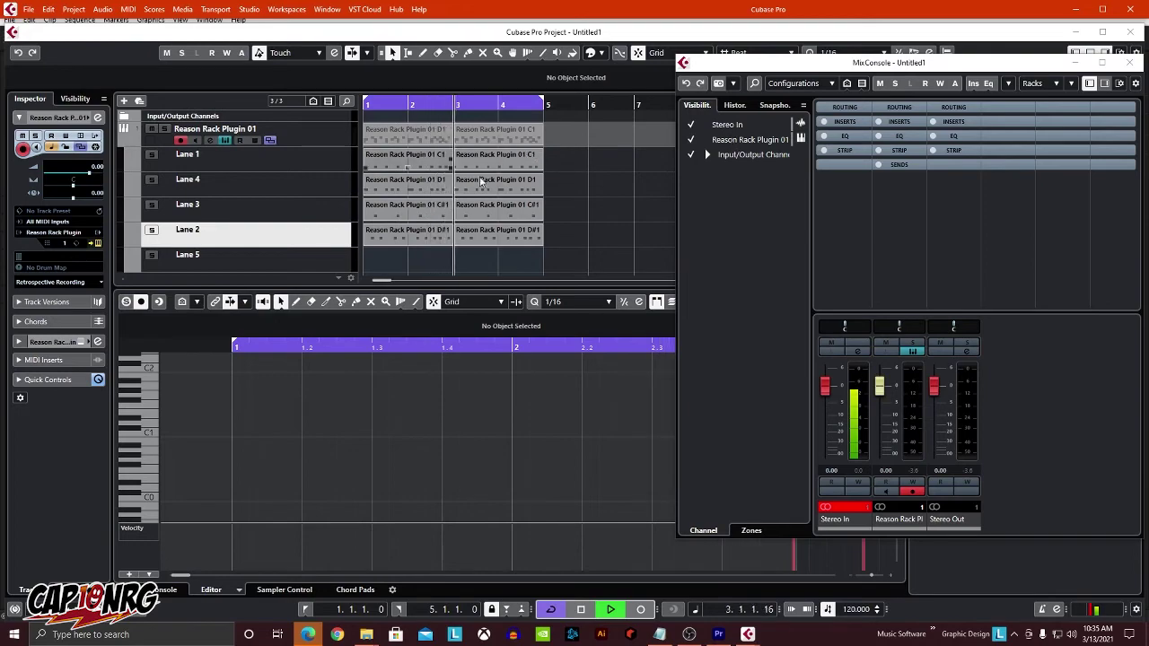
{"action": "left_click", "coordinate": [913, 350]}
{"action": "left_click_drag", "start_coordinate": [768, 365], "coordinate": [723, 469]}
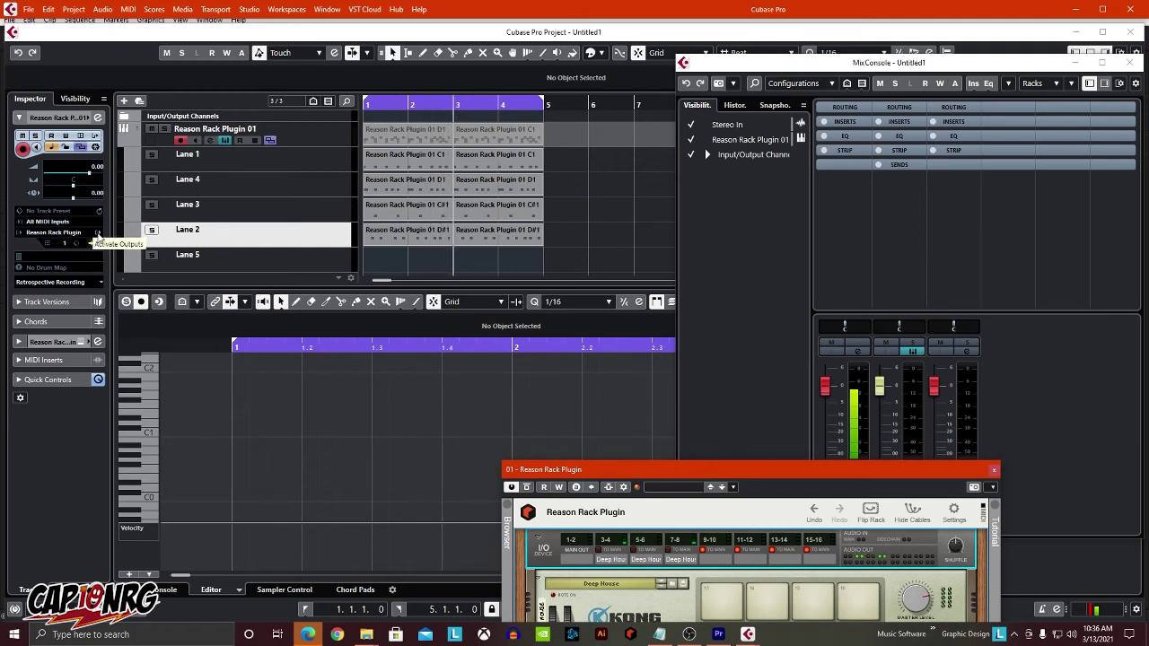
- Activate the plugin's Stereo Out 3-4, 5-6 and 7-8 outputs for the instrument track and bring up the MixConsole
{"action": "left_click", "coordinate": [99, 235]}
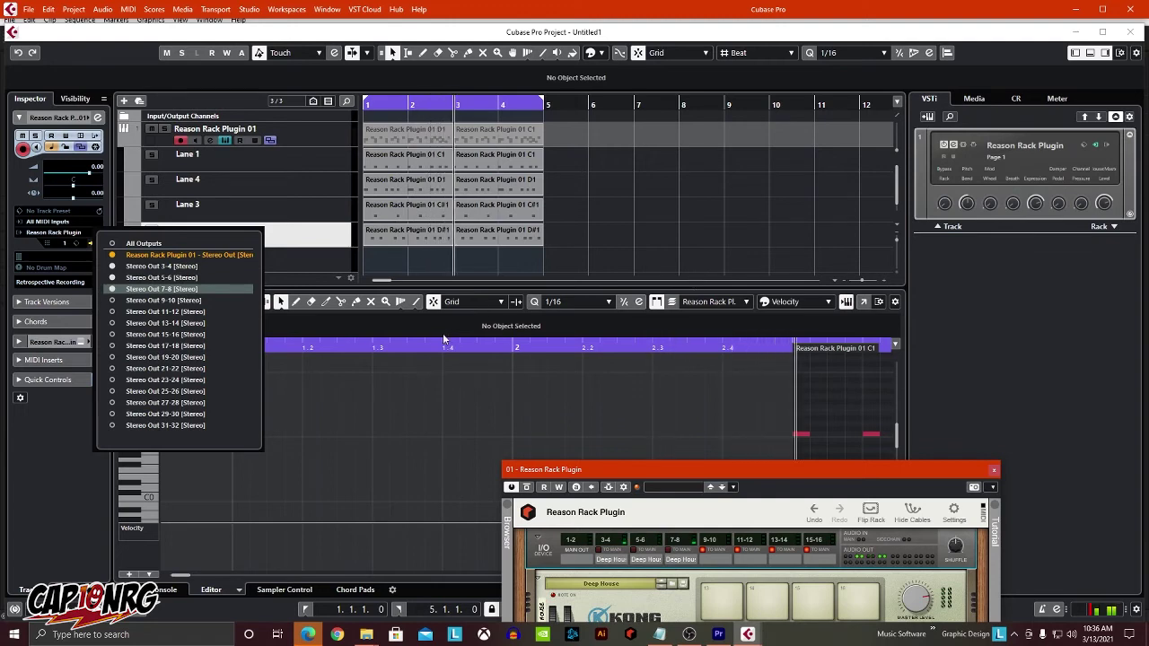
{"action": "left_click", "coordinate": [250, 11]}
{"action": "left_click", "coordinate": [249, 11]}
{"action": "left_click", "coordinate": [269, 38]}
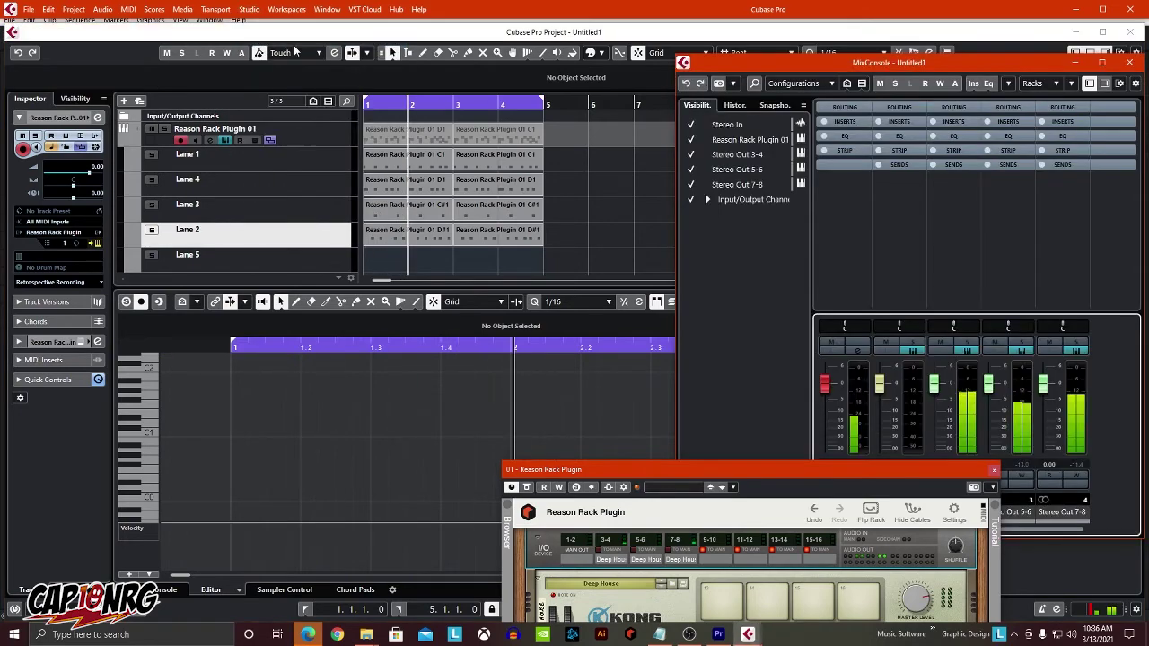
- Arrange the mixer and plugin windows so the new channels show, and inspect the channel settings of Stereo Out 3-4 and Stereo Out 5-6
{"action": "left_click_drag", "start_coordinate": [970, 59], "coordinate": [730, 73]}
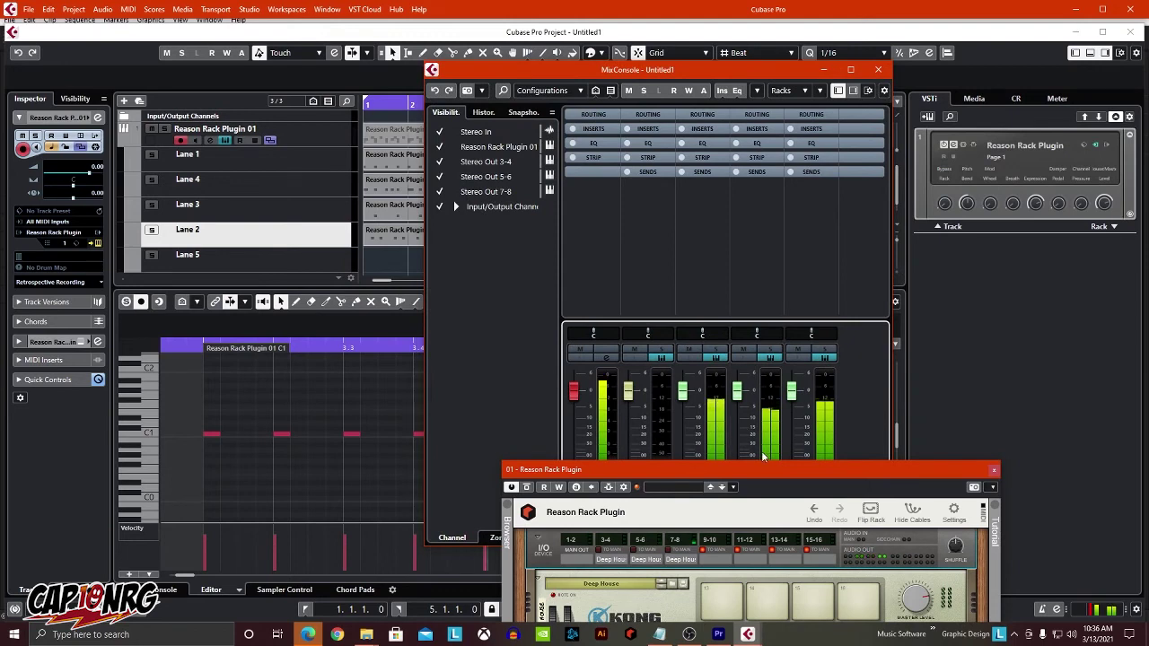
{"action": "left_click_drag", "start_coordinate": [770, 469], "coordinate": [846, 531]}
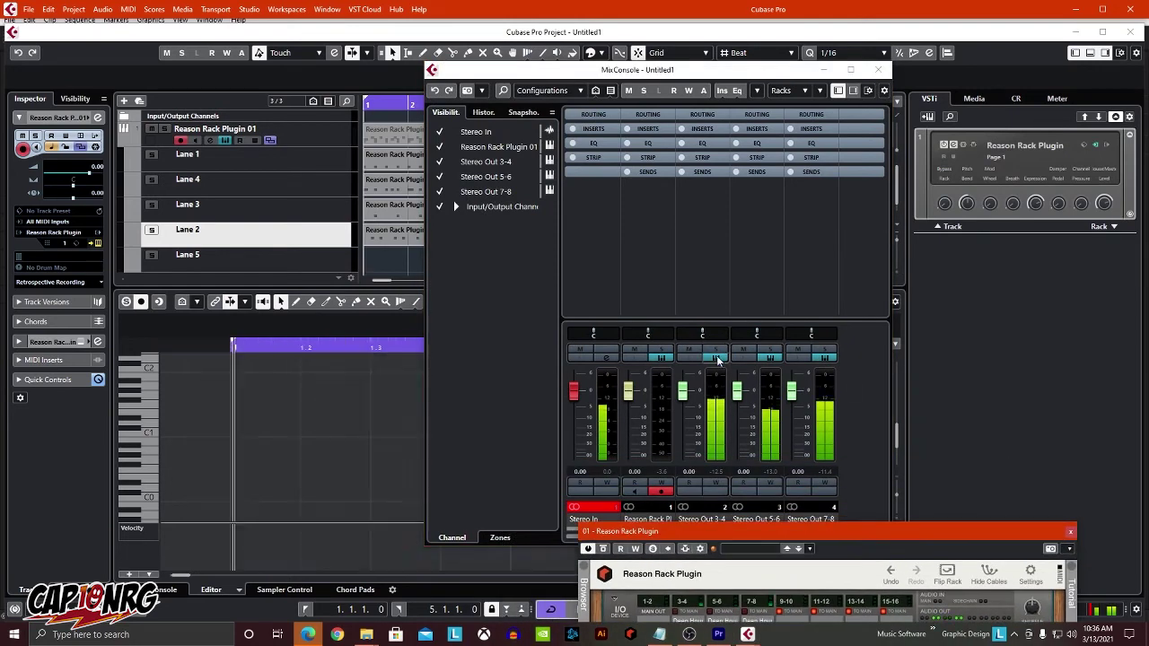
{"action": "left_click", "coordinate": [717, 359]}
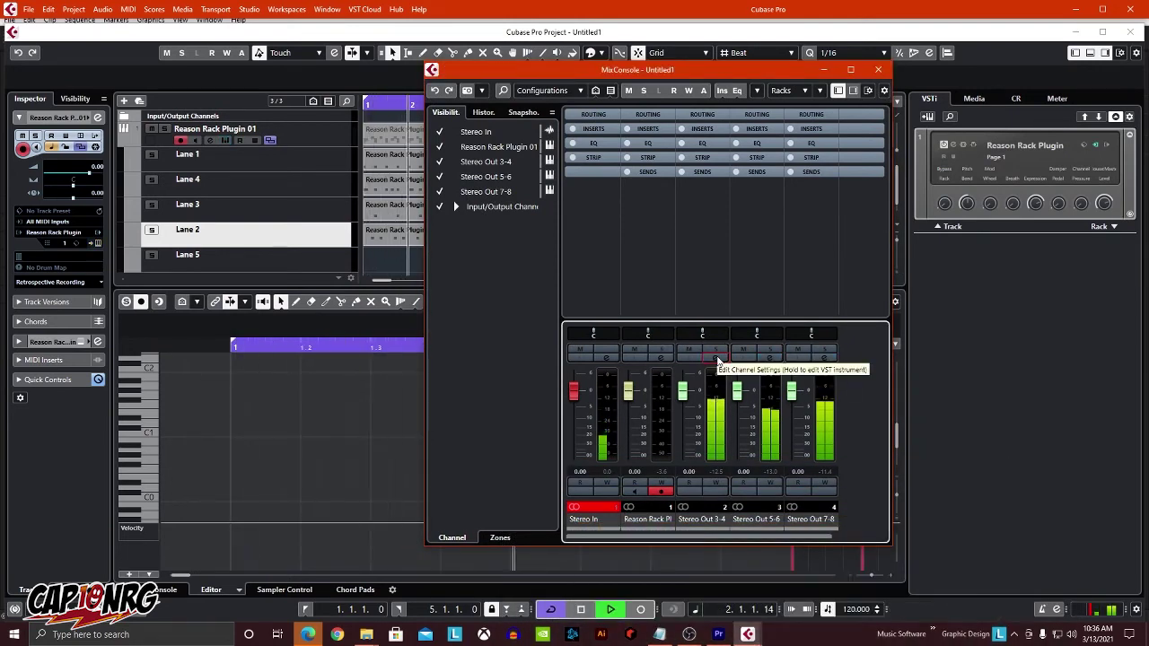
{"action": "left_click", "coordinate": [718, 359]}
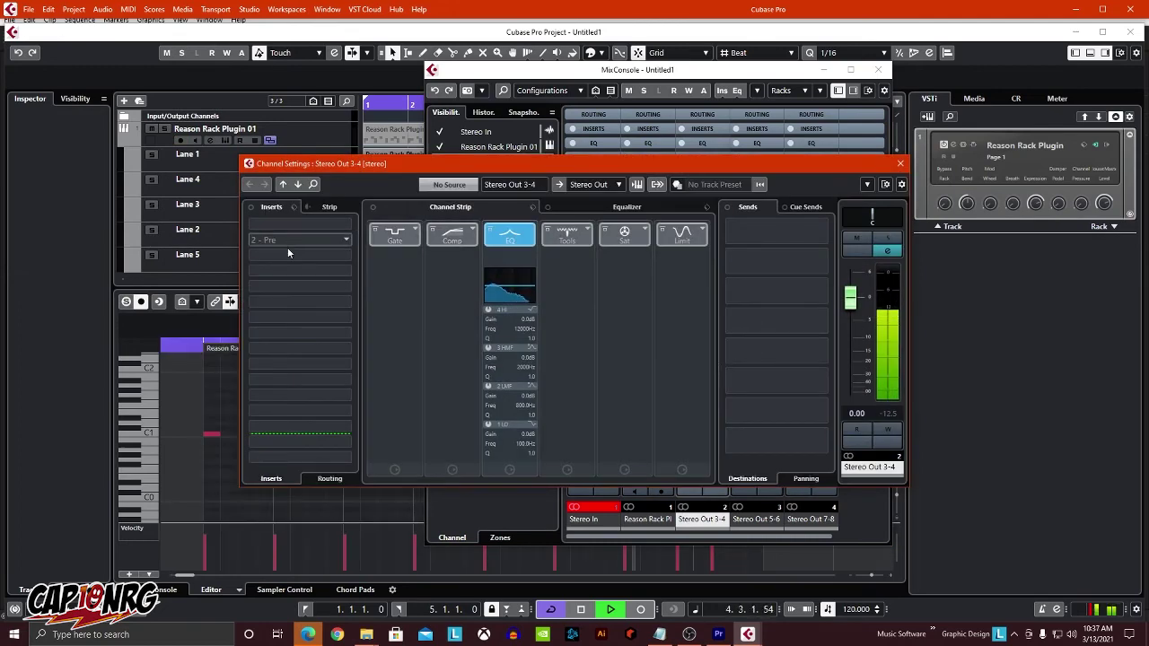
{"action": "left_click", "coordinate": [900, 165]}
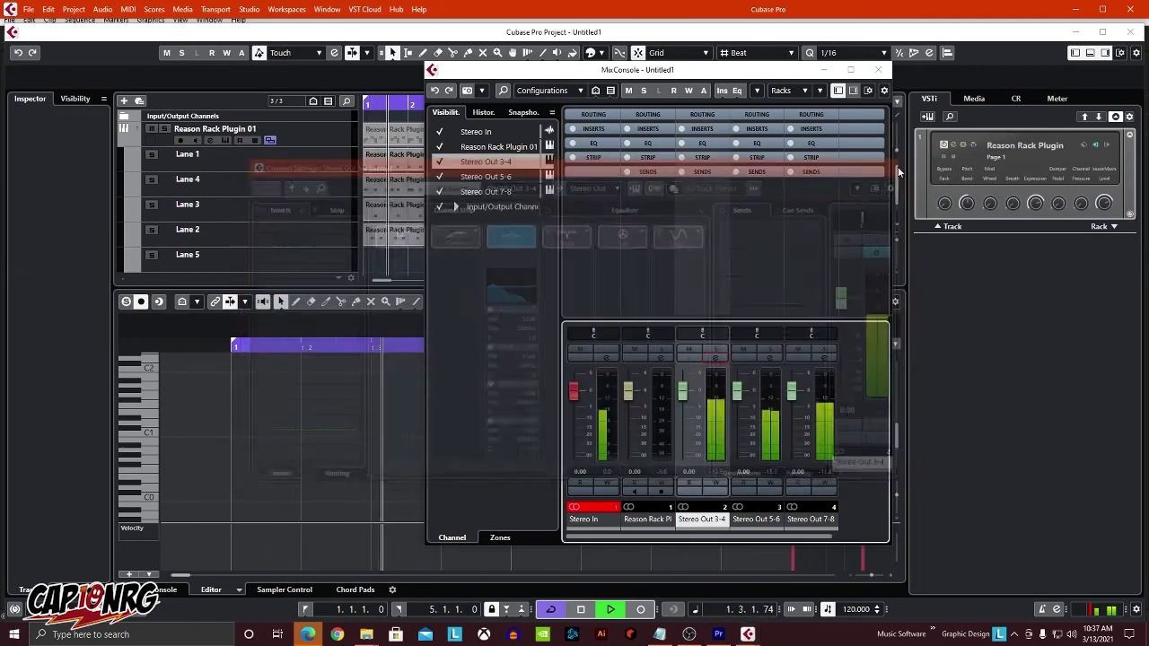
{"action": "left_click", "coordinate": [769, 358]}
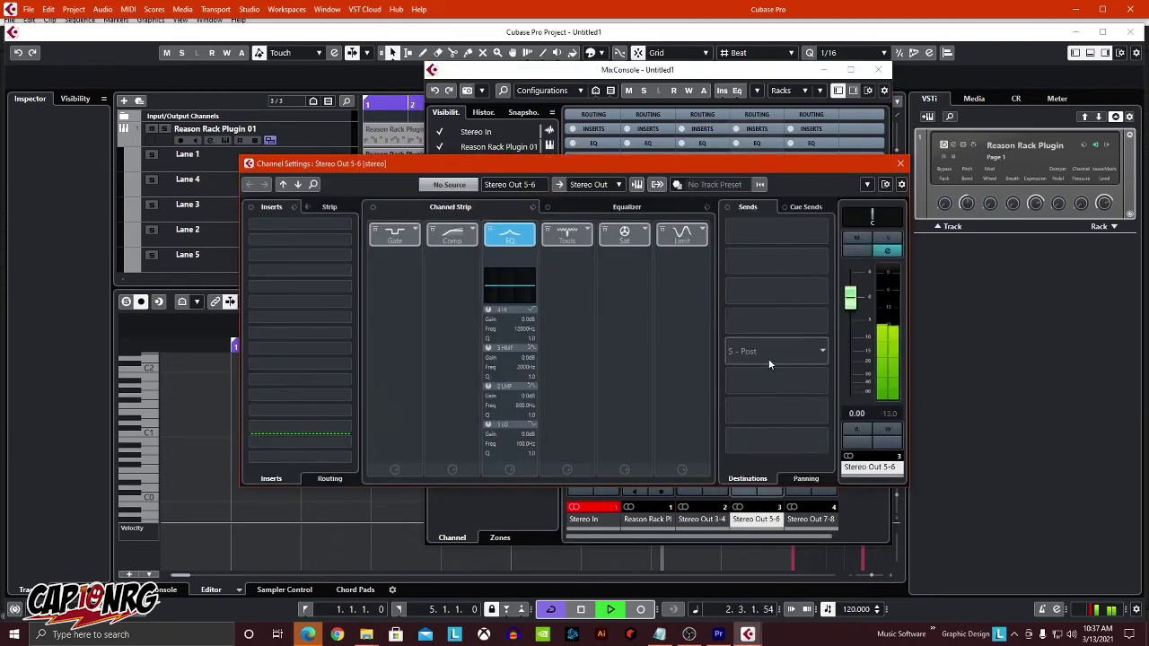
{"action": "left_click", "coordinate": [900, 164]}
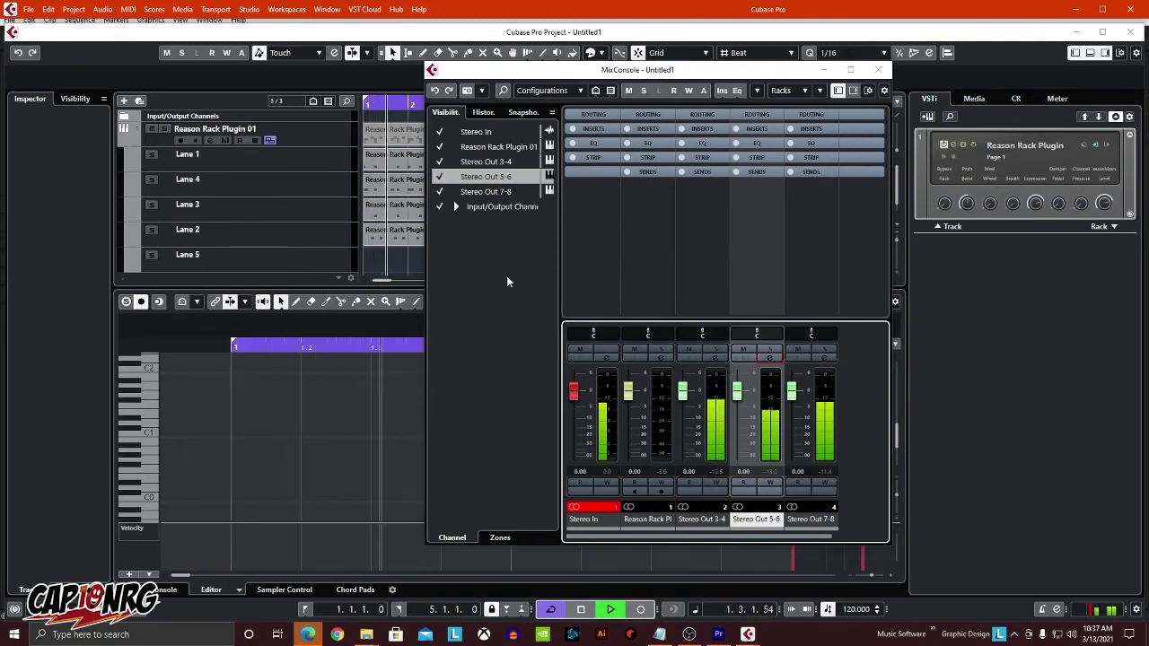
- Select all the drum parts on the Reason Rack Plugin 01 track in the project window and collapse the track's lanes
{"action": "left_click", "coordinate": [183, 162]}
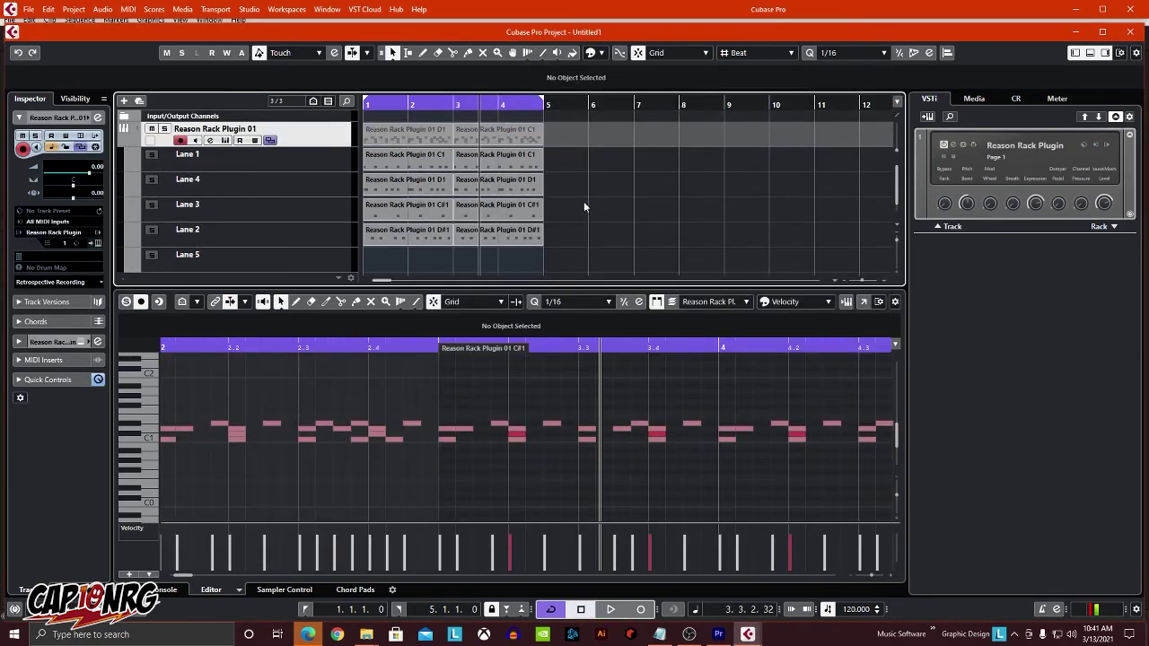
{"action": "left_click_drag", "start_coordinate": [573, 133], "coordinate": [367, 139]}
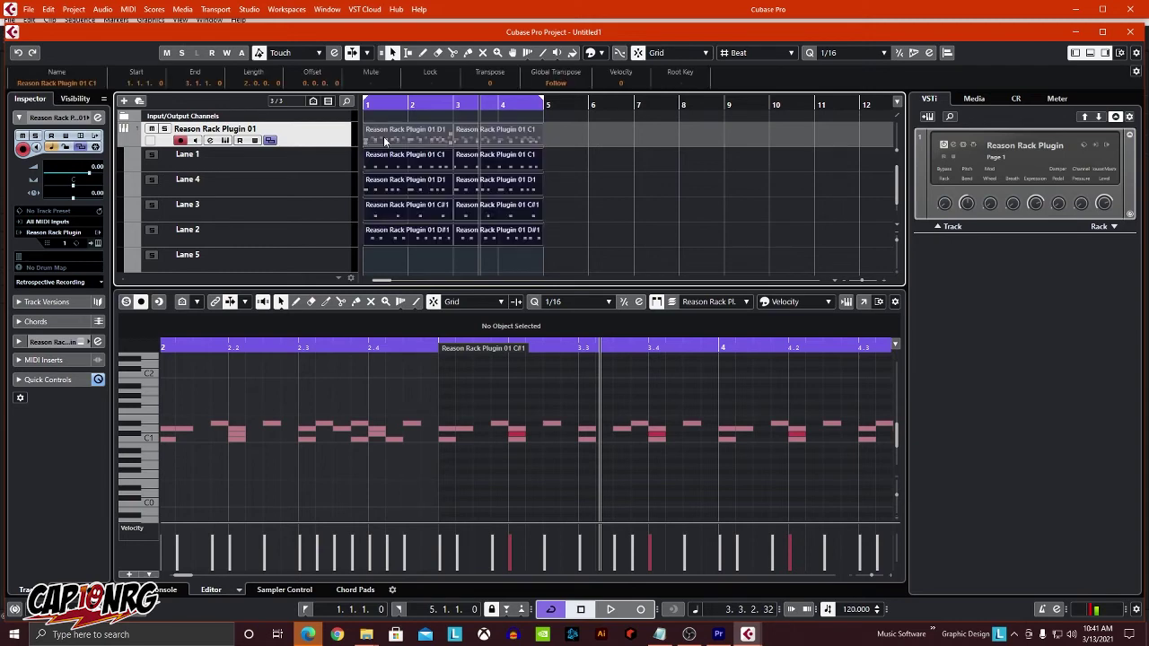
{"action": "left_click", "coordinate": [270, 141]}
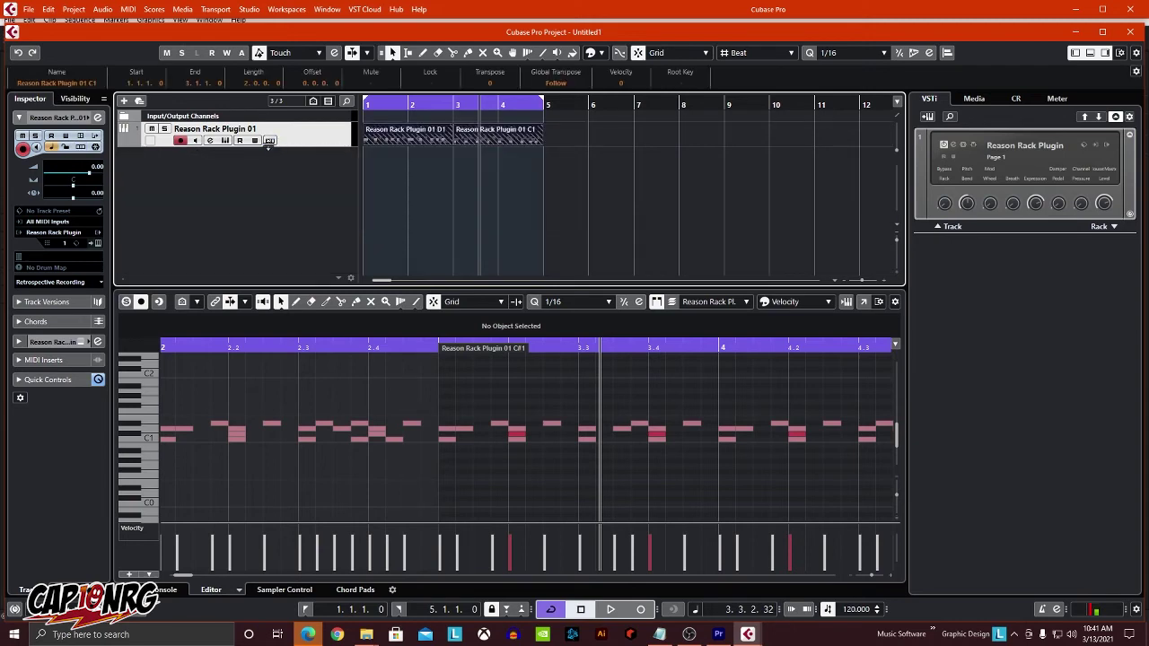
{"action": "left_click", "coordinate": [270, 141]}
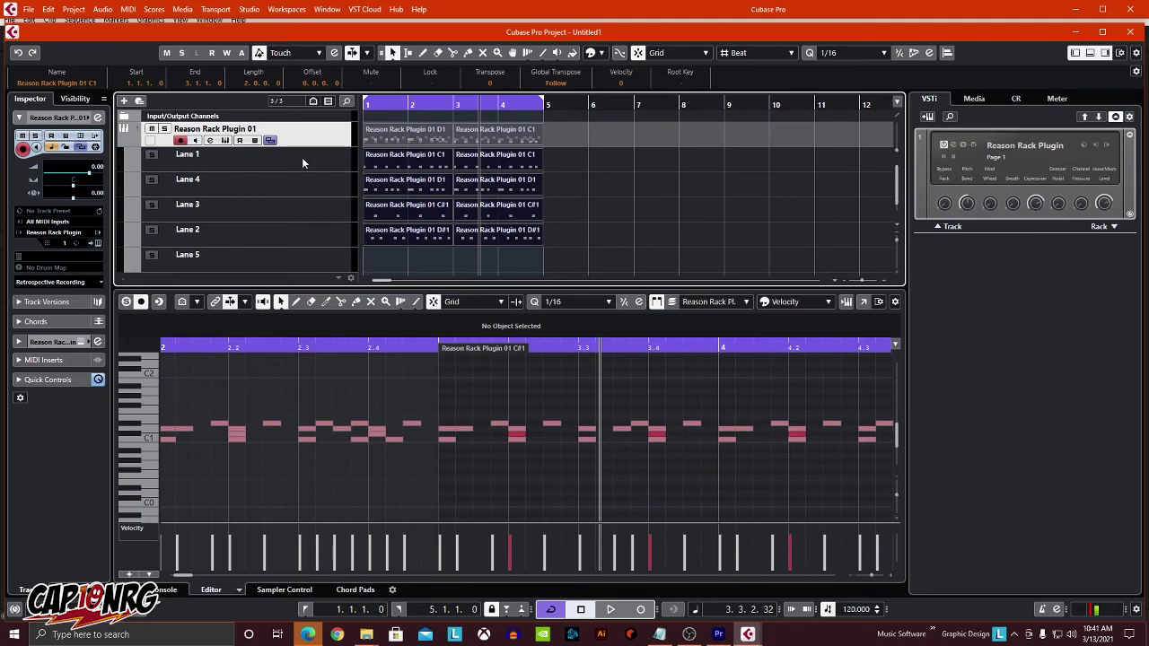
{"action": "left_click", "coordinate": [270, 142]}
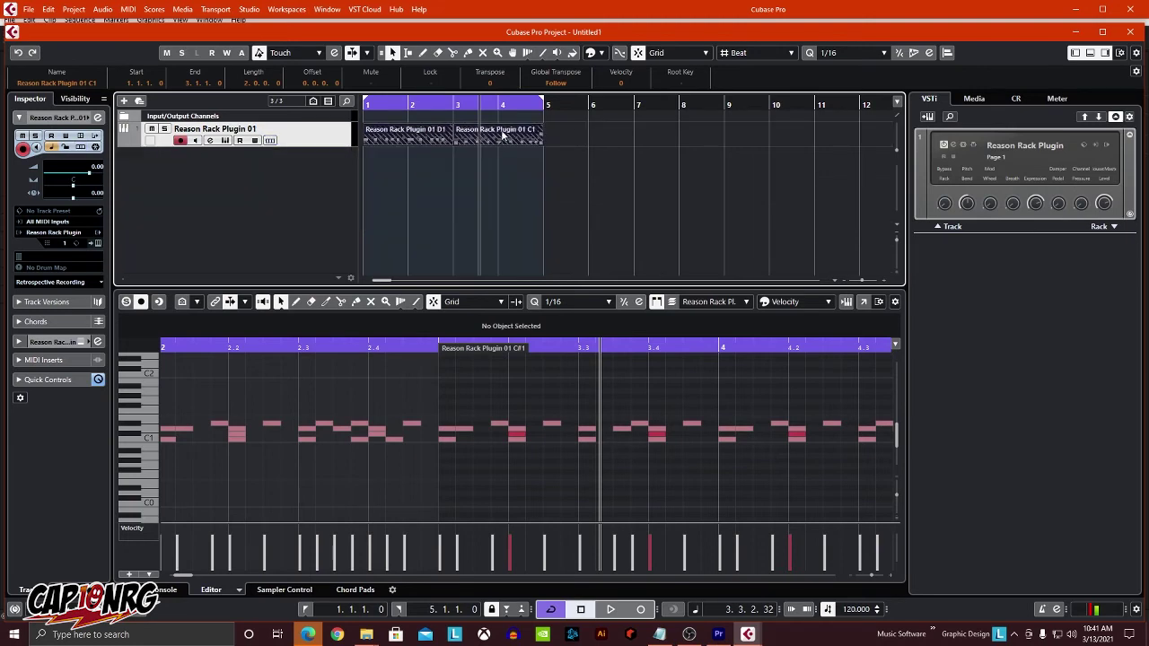
{"action": "left_click", "coordinate": [270, 141]}
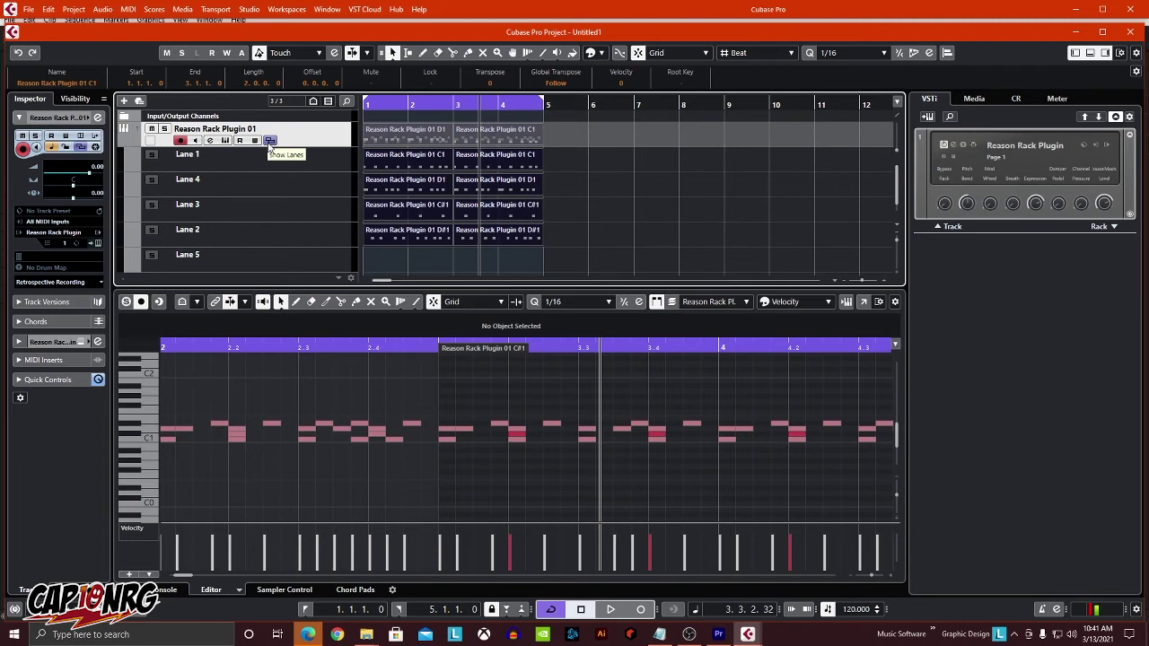
{"action": "left_click", "coordinate": [270, 141]}
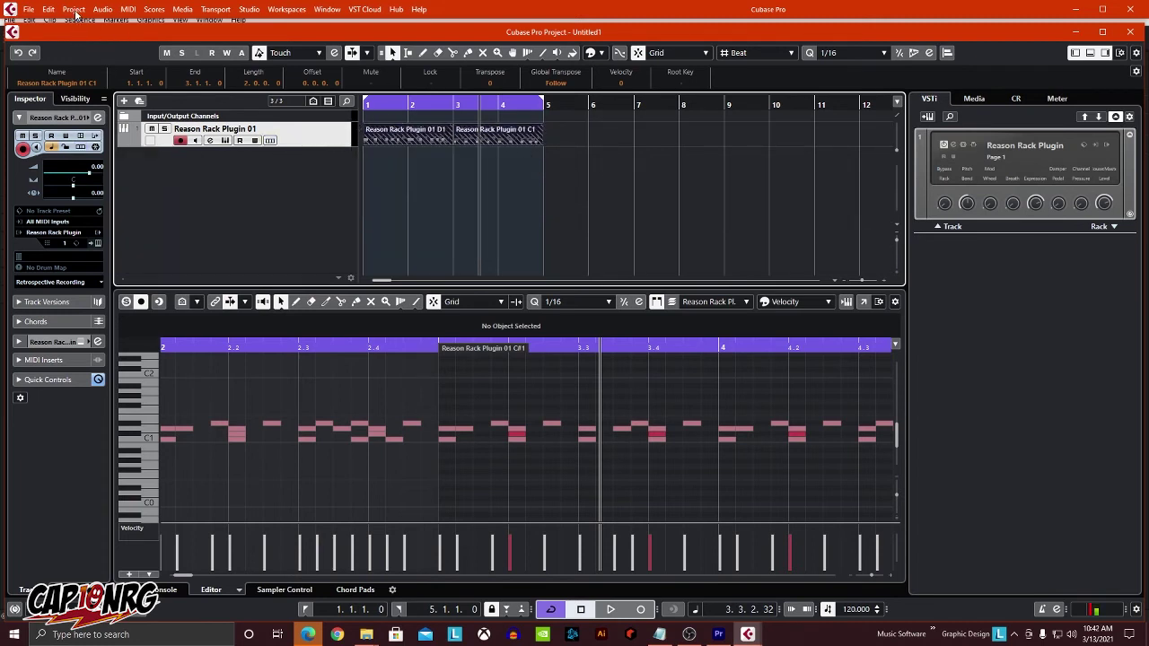
- Render the selected drum parts in place to audio tracks with the current render settings
{"action": "left_click", "coordinate": [48, 11]}
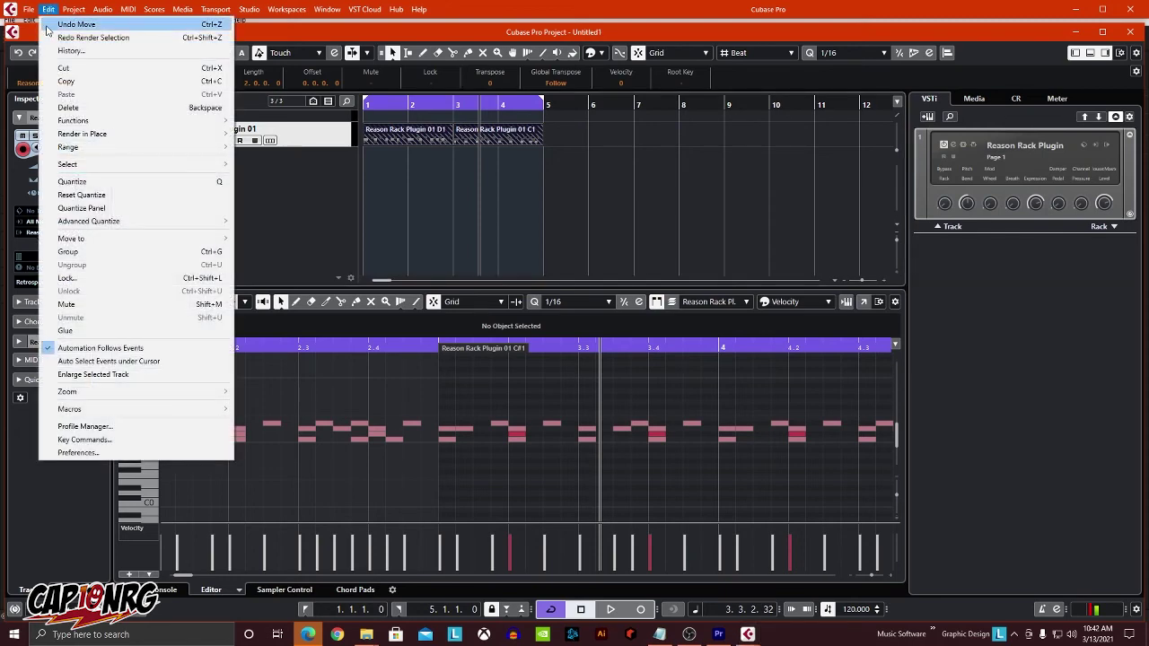
{"action": "mouse_move", "coordinate": [90, 135]}
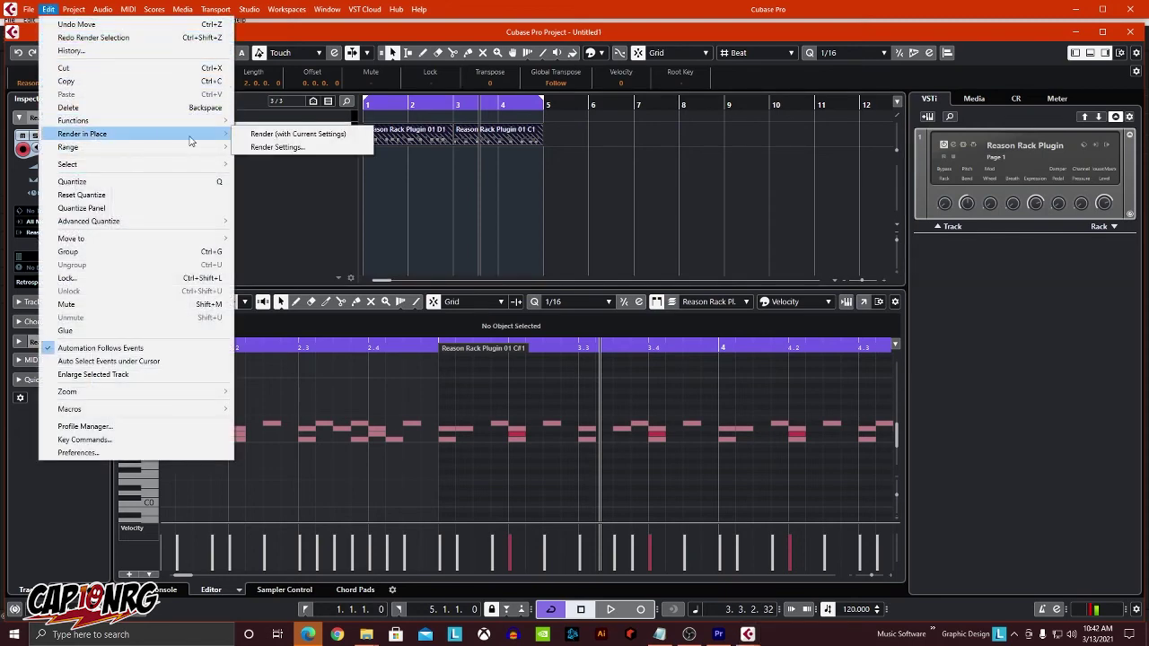
{"action": "left_click", "coordinate": [299, 135]}
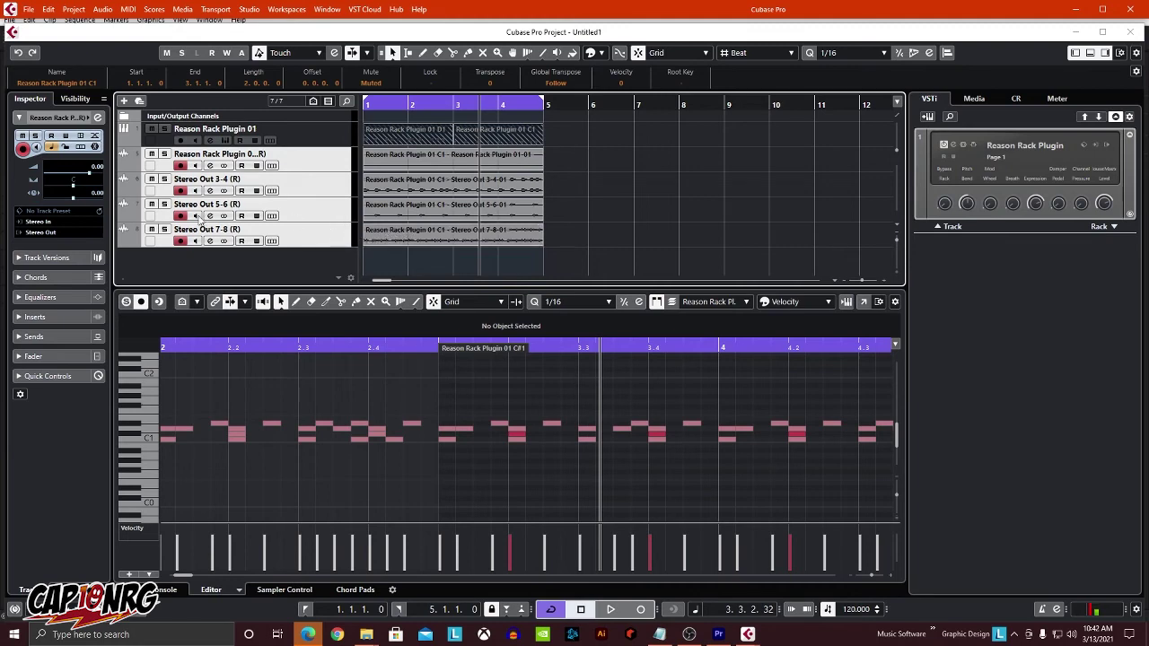
- Draw a volume dip from bar 2 to bar 3 on the Stereo Out 7-8 (R) track's automation, raise it to 6.02 at bar 3, and play it back
{"action": "left_click", "coordinate": [122, 239]}
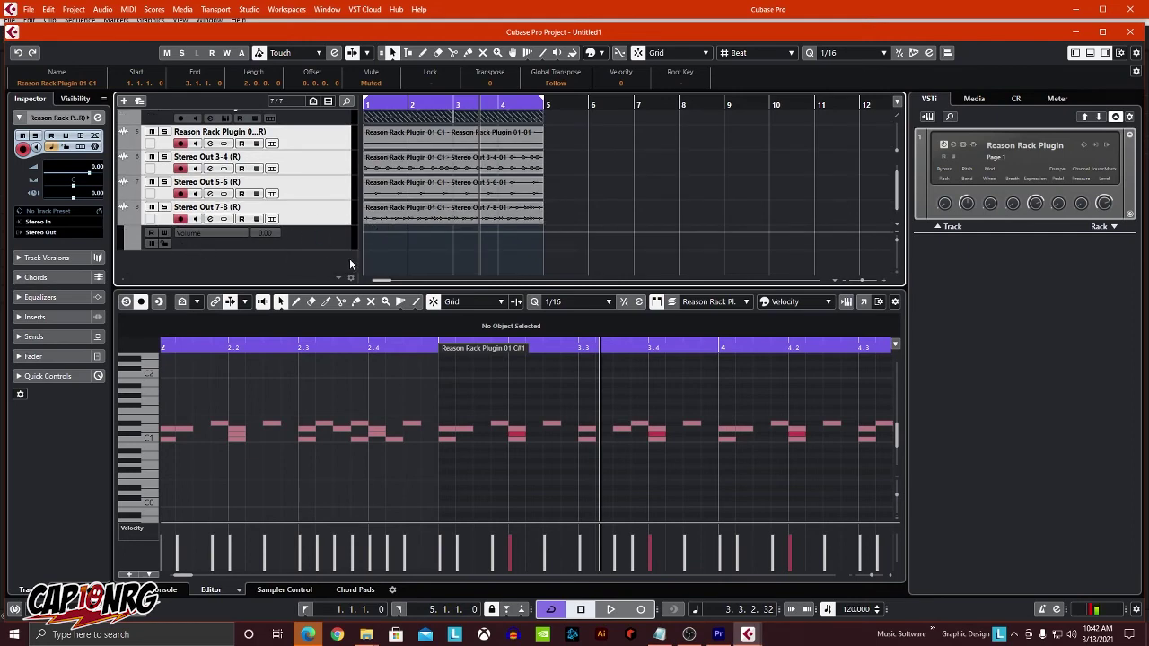
{"action": "left_click", "coordinate": [417, 237]}
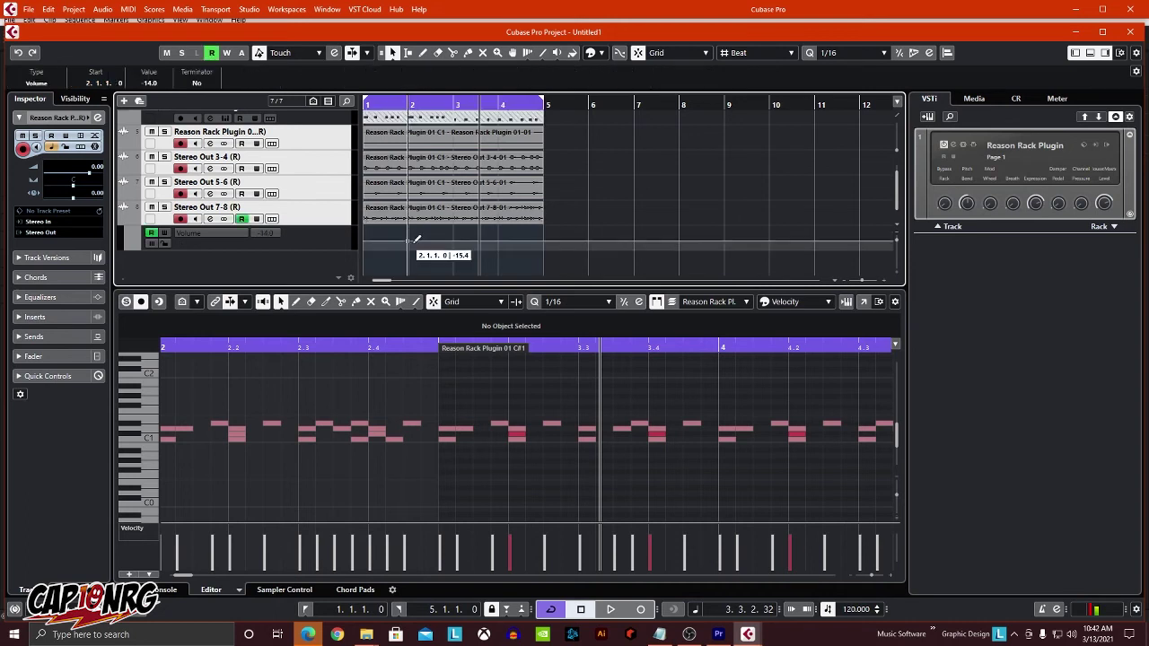
{"action": "left_click_drag", "start_coordinate": [418, 237], "coordinate": [453, 228]}
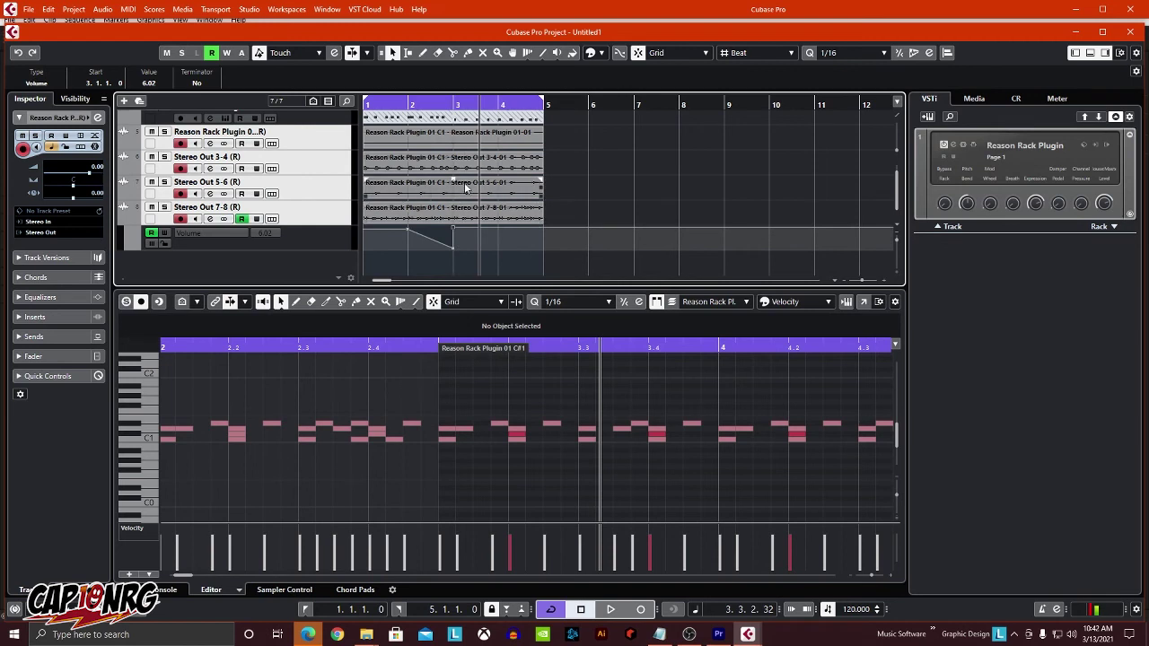
{"action": "key", "text": "space"}
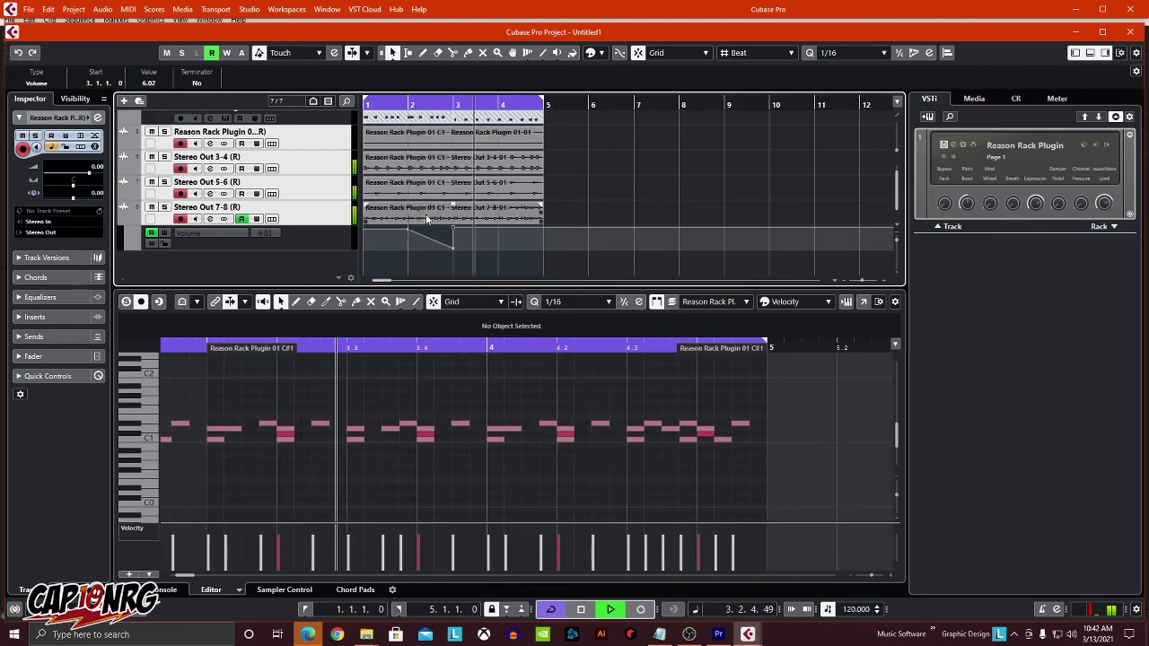
{"action": "key", "text": "space"}
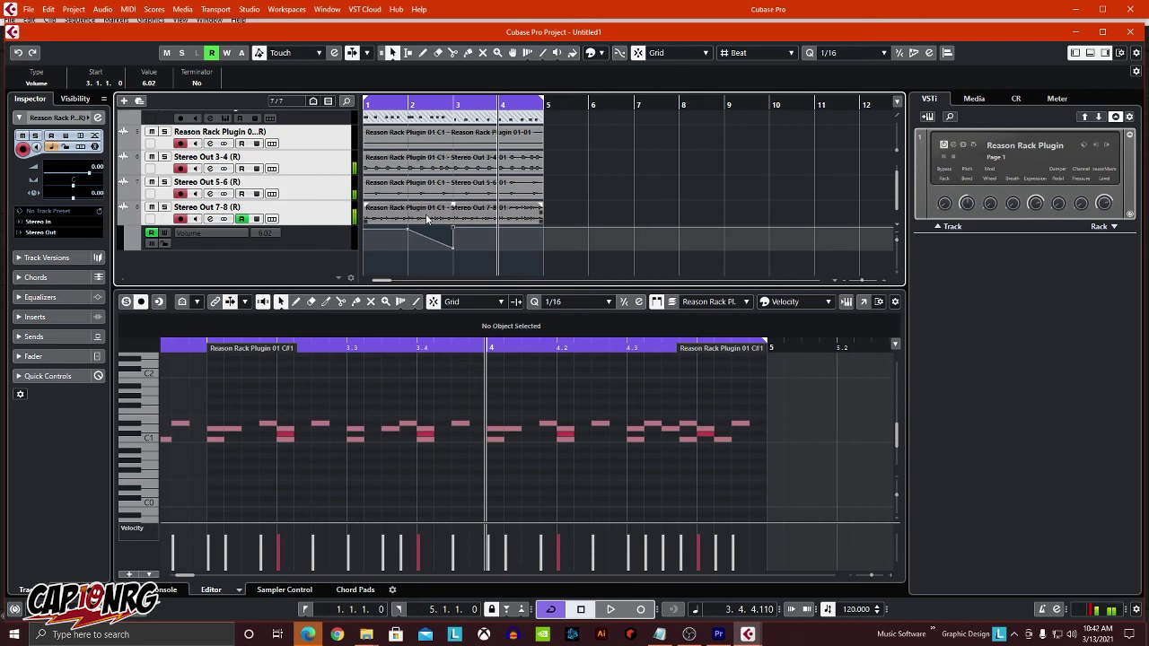
- Delete the volume automation points on the Stereo Out 7-8 (R) track and hide its automation lane
{"action": "key", "text": "Delete"}
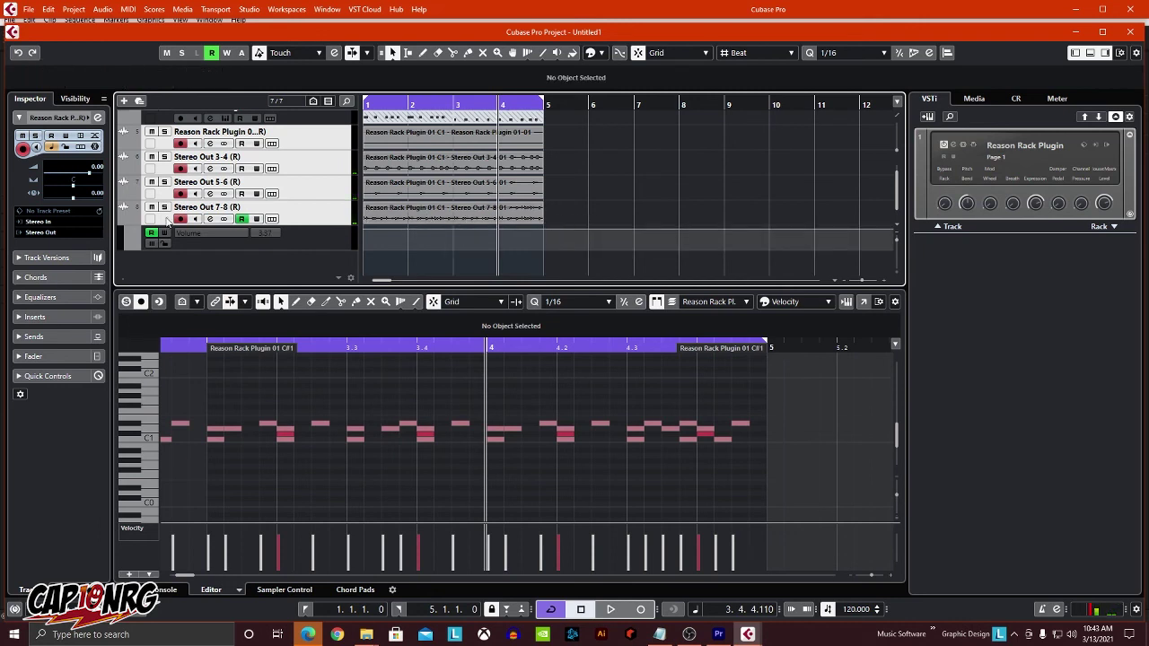
{"action": "left_click", "coordinate": [130, 219]}
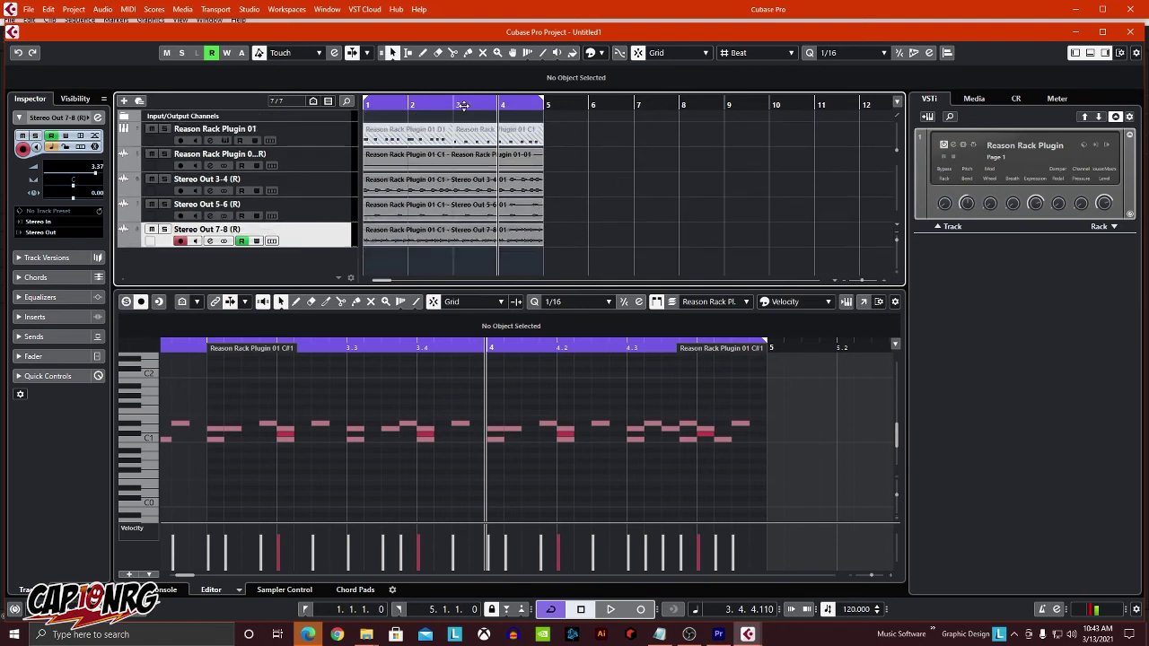
- Open the MixConsole and play the rendered drum tracks to check their separate channels
{"action": "left_click", "coordinate": [254, 9]}
{"action": "mouse_move", "coordinate": [281, 16]}
{"action": "mouse_move", "coordinate": [249, 9]}
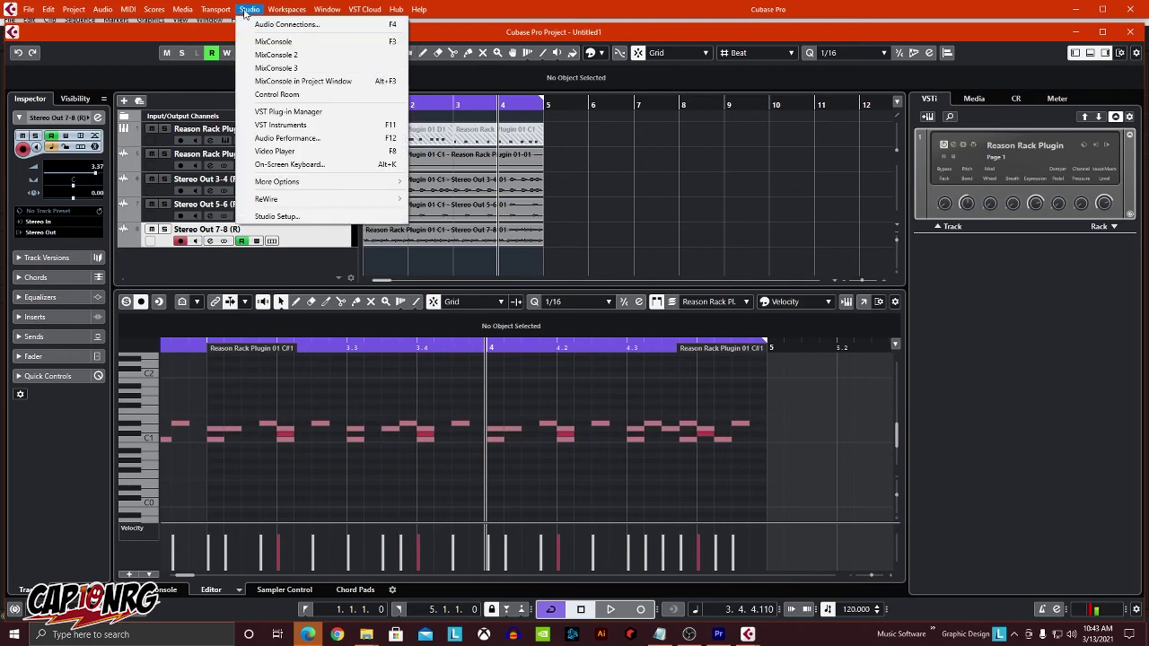
{"action": "left_click", "coordinate": [260, 41]}
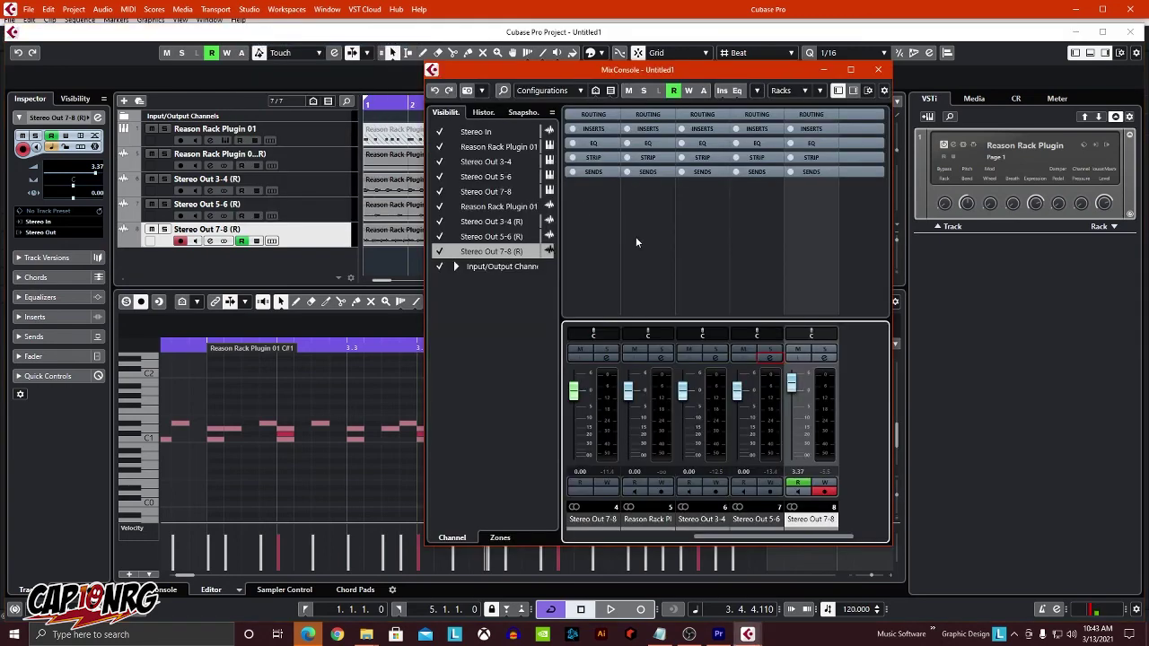
{"action": "key", "text": "space"}
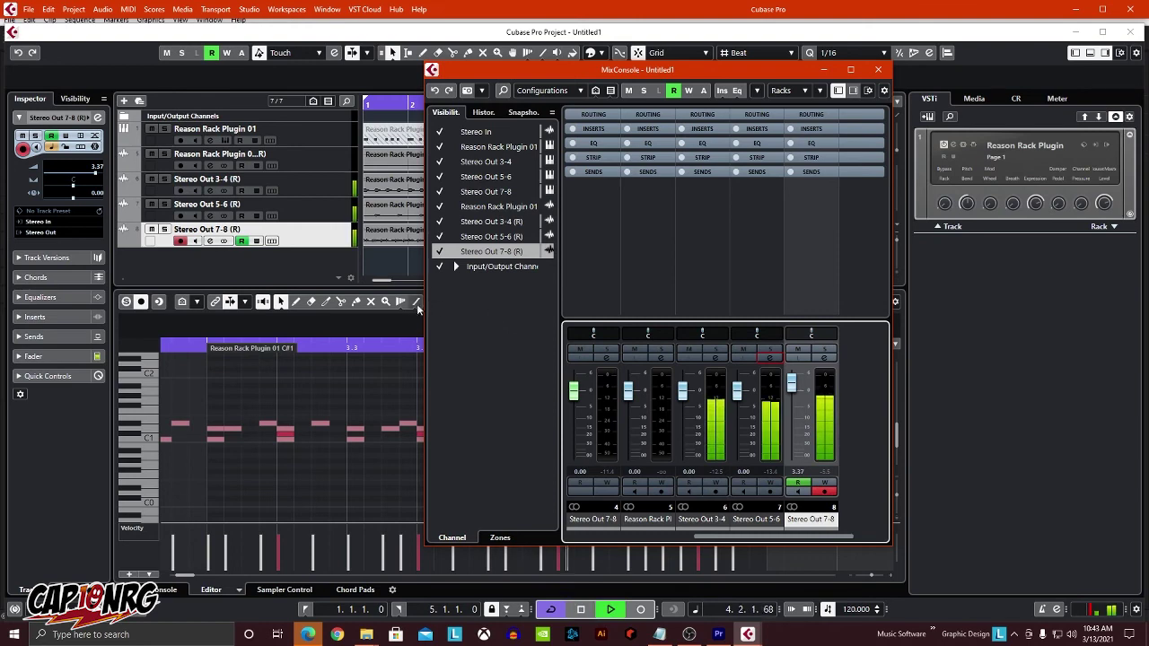
- Try the Stereo Out 5-6 (R) and 7-8 (R) faders during playback, leaving 5-6 (R) at 4.19 dB, and return to the project window
{"action": "left_click_drag", "start_coordinate": [736, 387], "coordinate": [736, 456]}
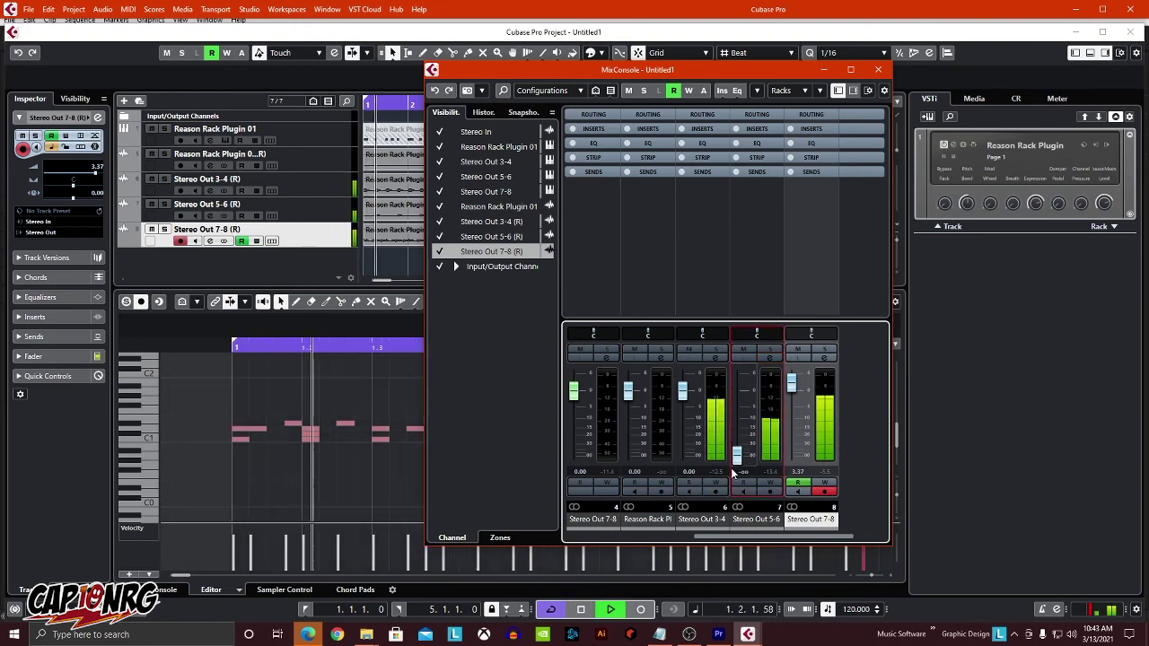
{"action": "left_click_drag", "start_coordinate": [791, 383], "coordinate": [791, 456]}
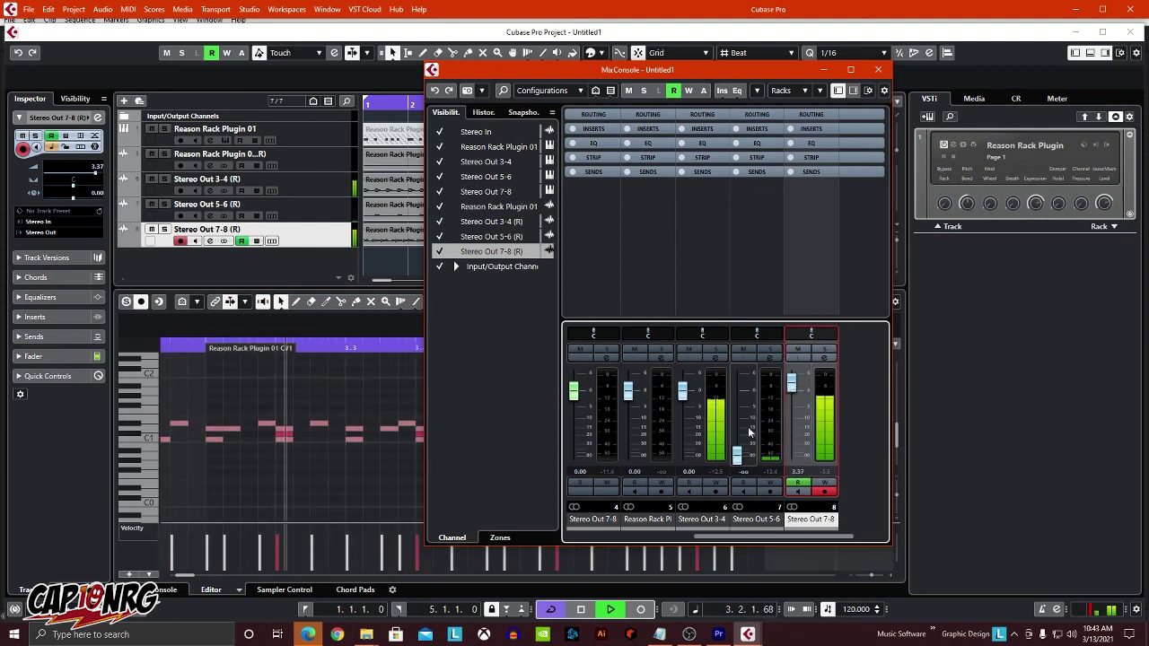
{"action": "left_click_drag", "start_coordinate": [738, 453], "coordinate": [737, 381]}
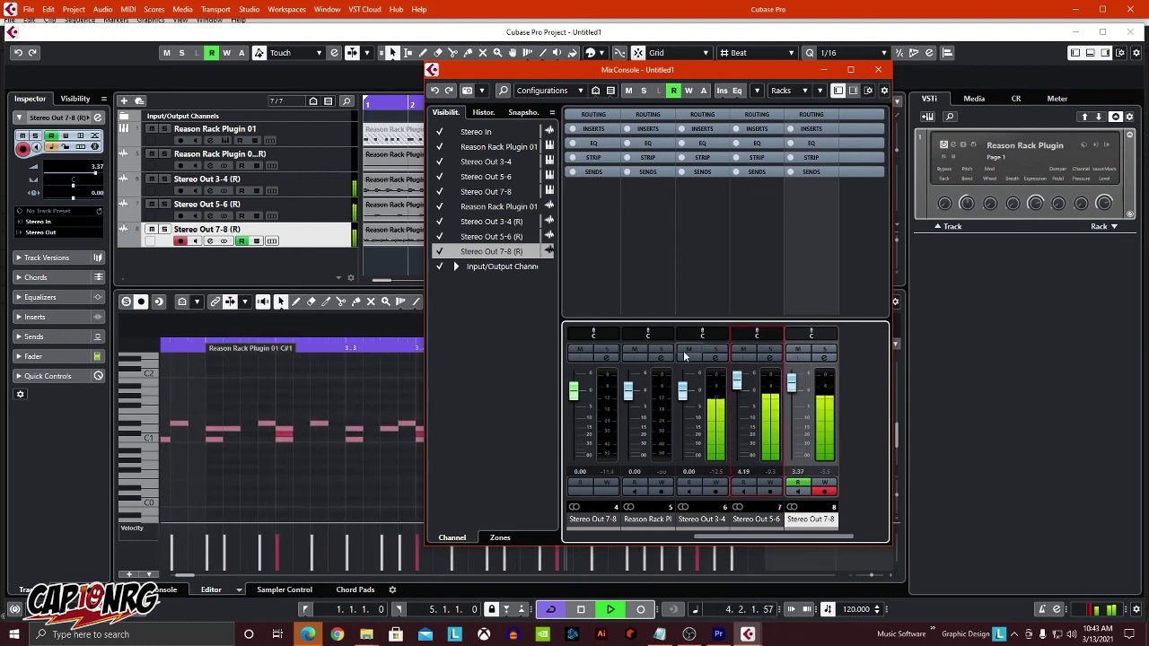
{"action": "left_click", "coordinate": [335, 265]}
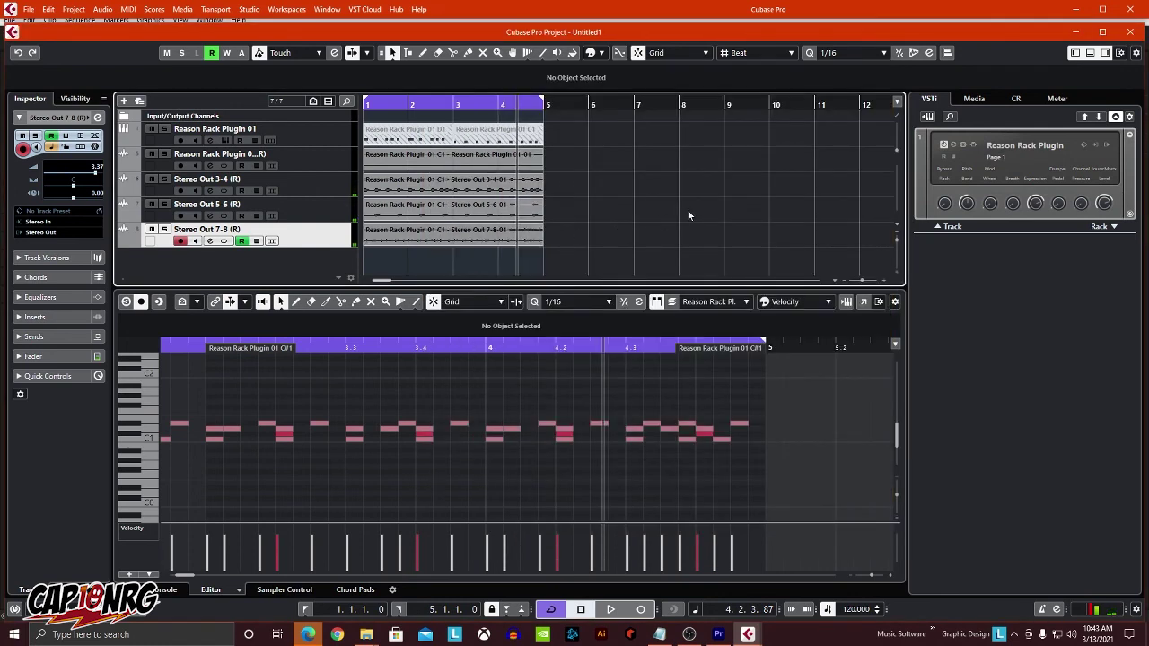